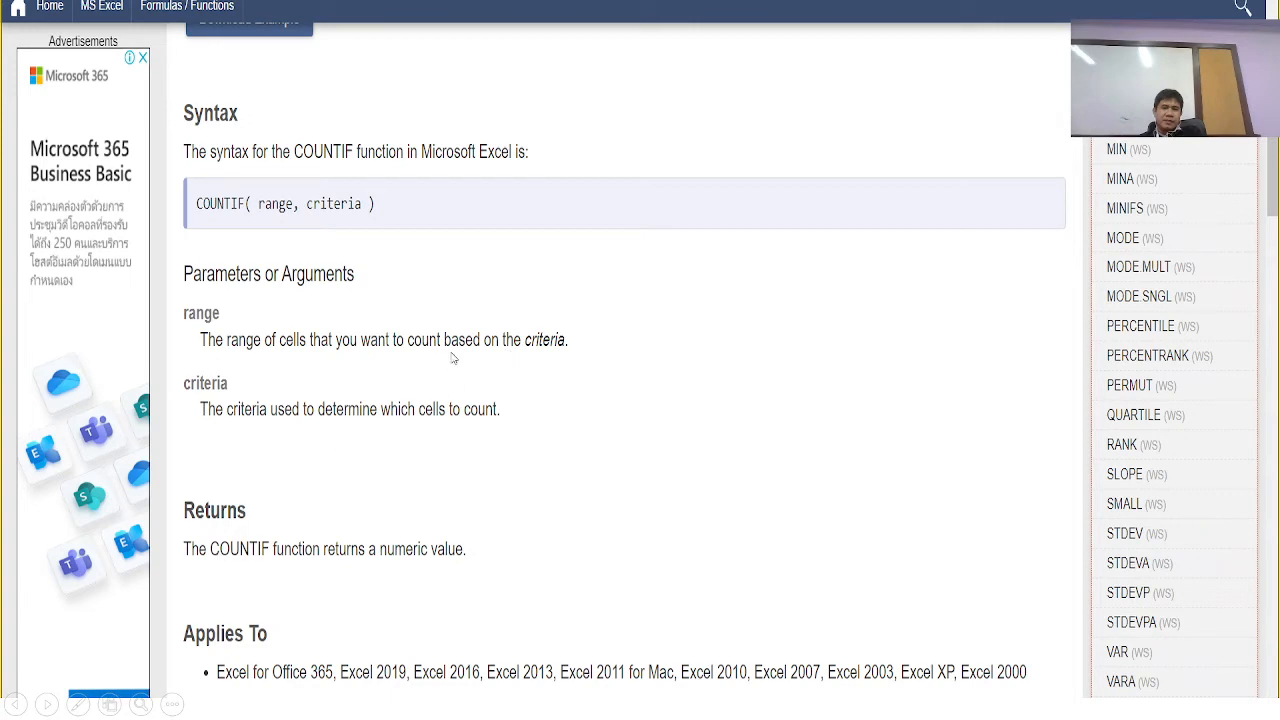
Leave the COUNTIF example slide show and switch to the Excel workbook with the sample student grades
{"action": "scroll", "coordinate": [455, 358], "scroll_direction": "down", "scroll_amount": 6}
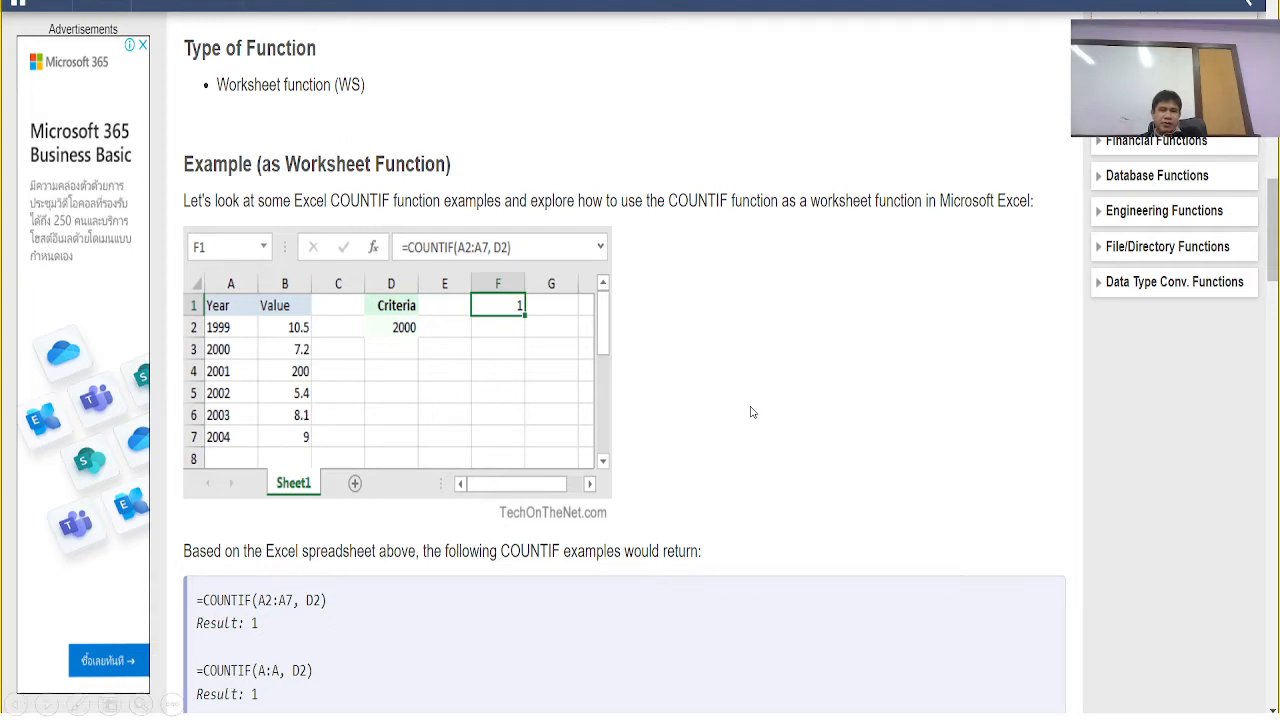
{"action": "key", "text": "Escape"}
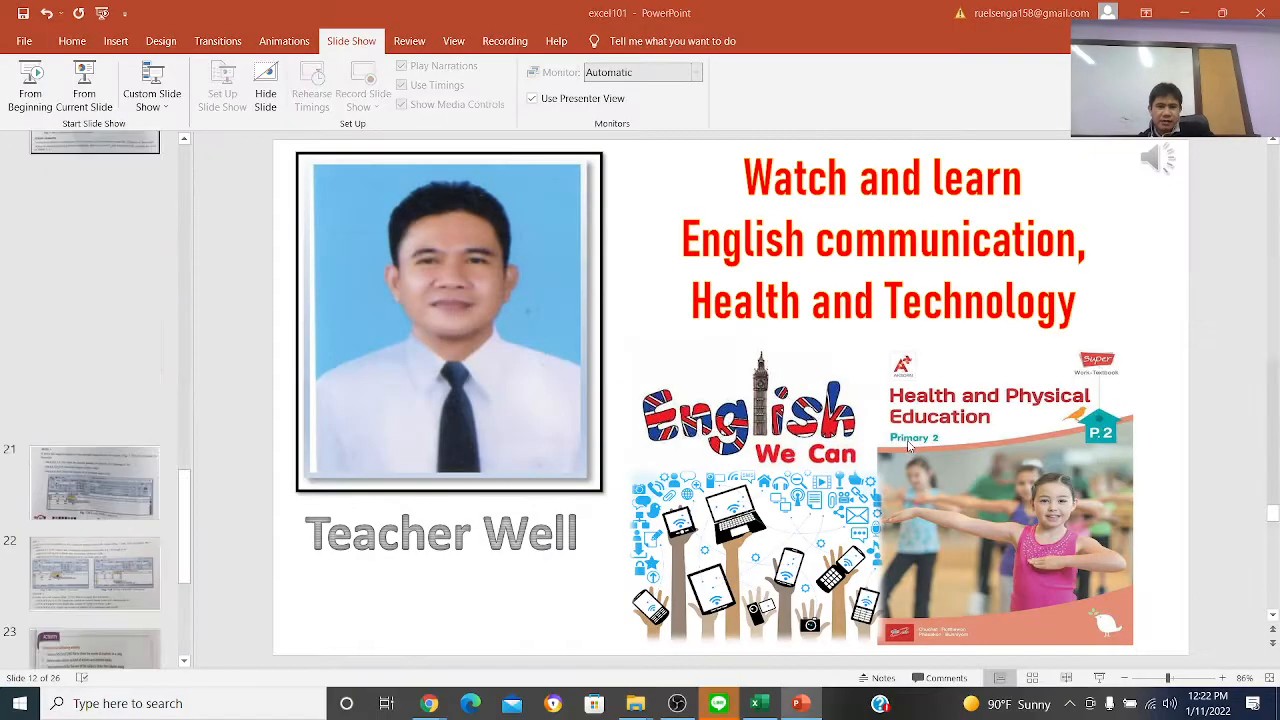
{"action": "left_click", "coordinate": [757, 705]}
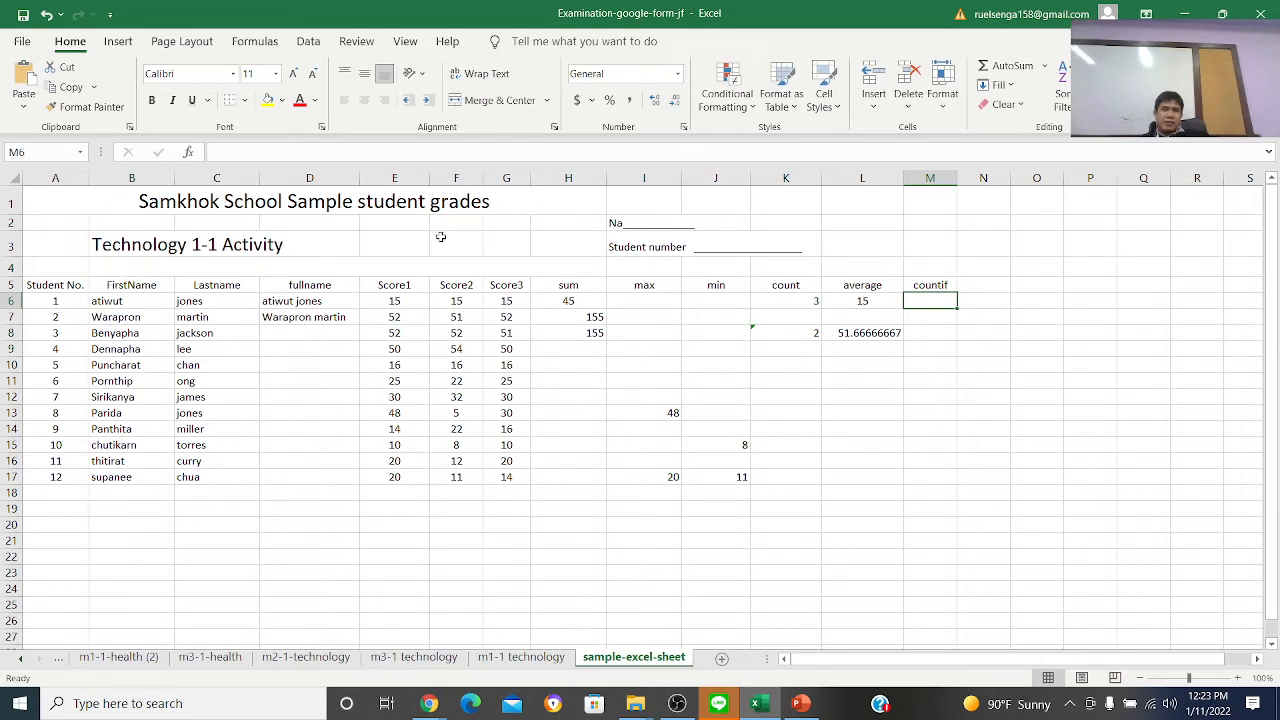
Inspect the three scores in the first student's row, E6 to G6
{"action": "left_click", "coordinate": [395, 300]}
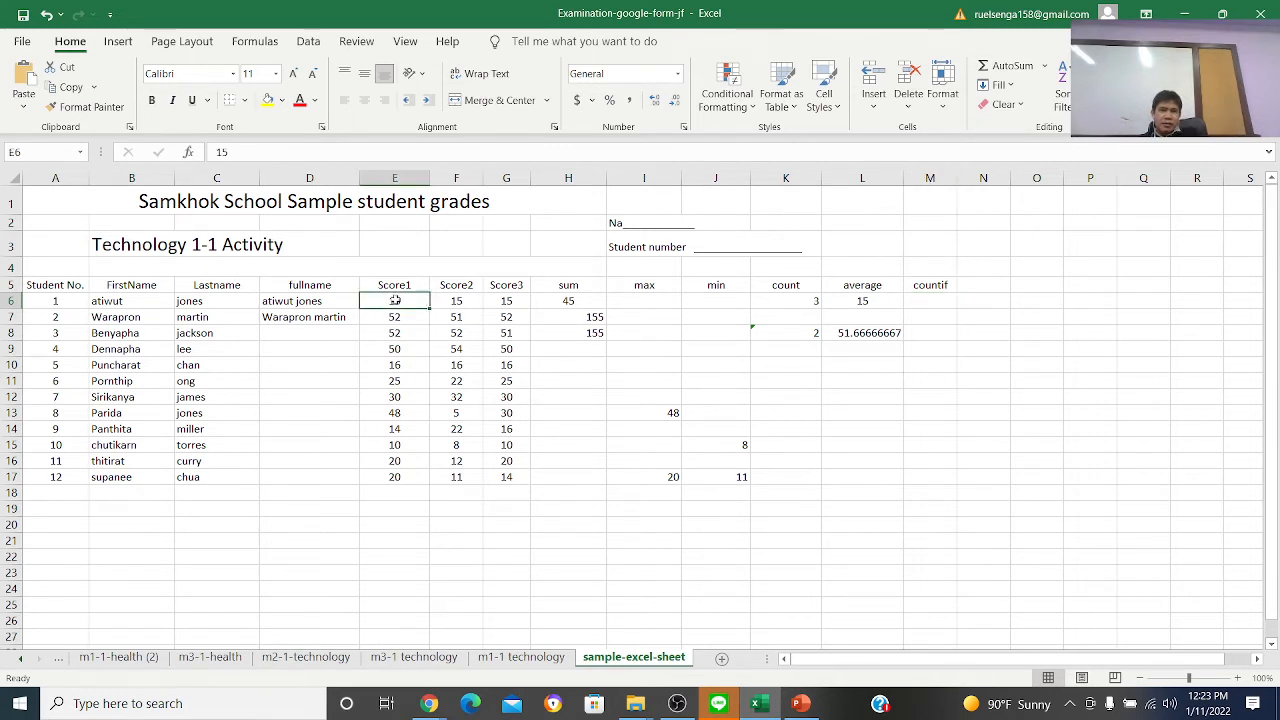
{"action": "left_click", "coordinate": [461, 301]}
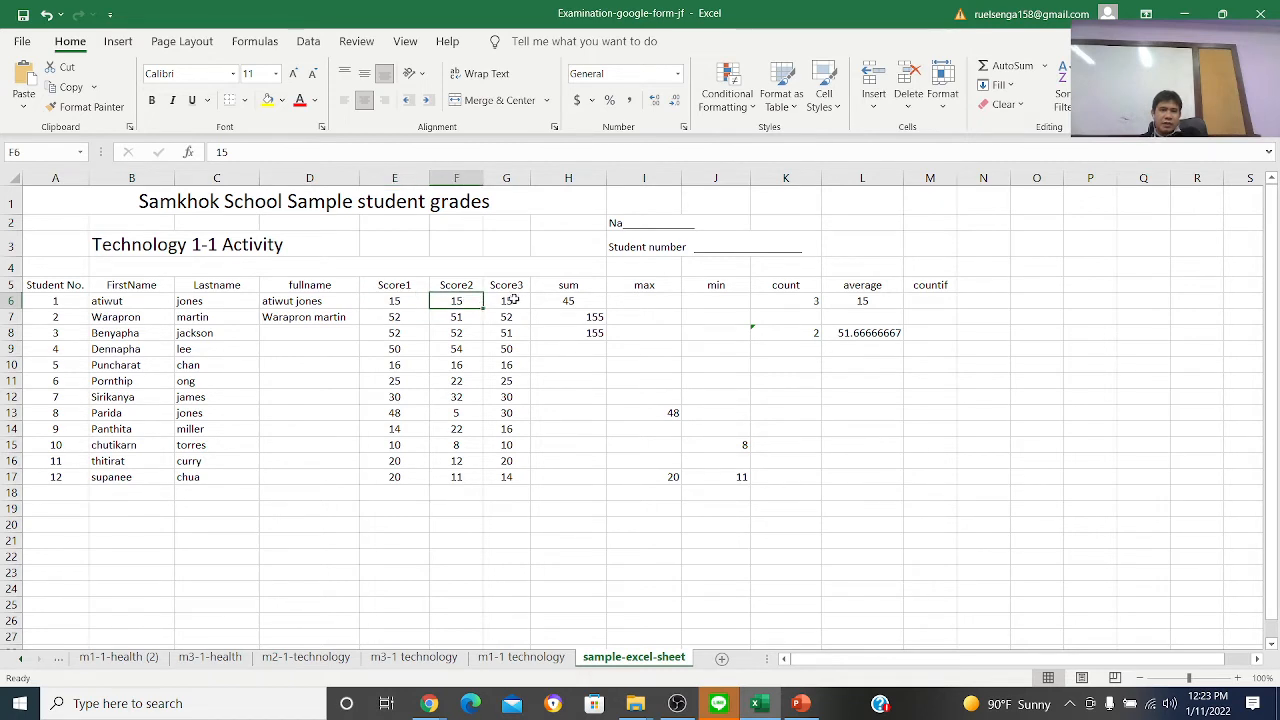
{"action": "left_click", "coordinate": [512, 300]}
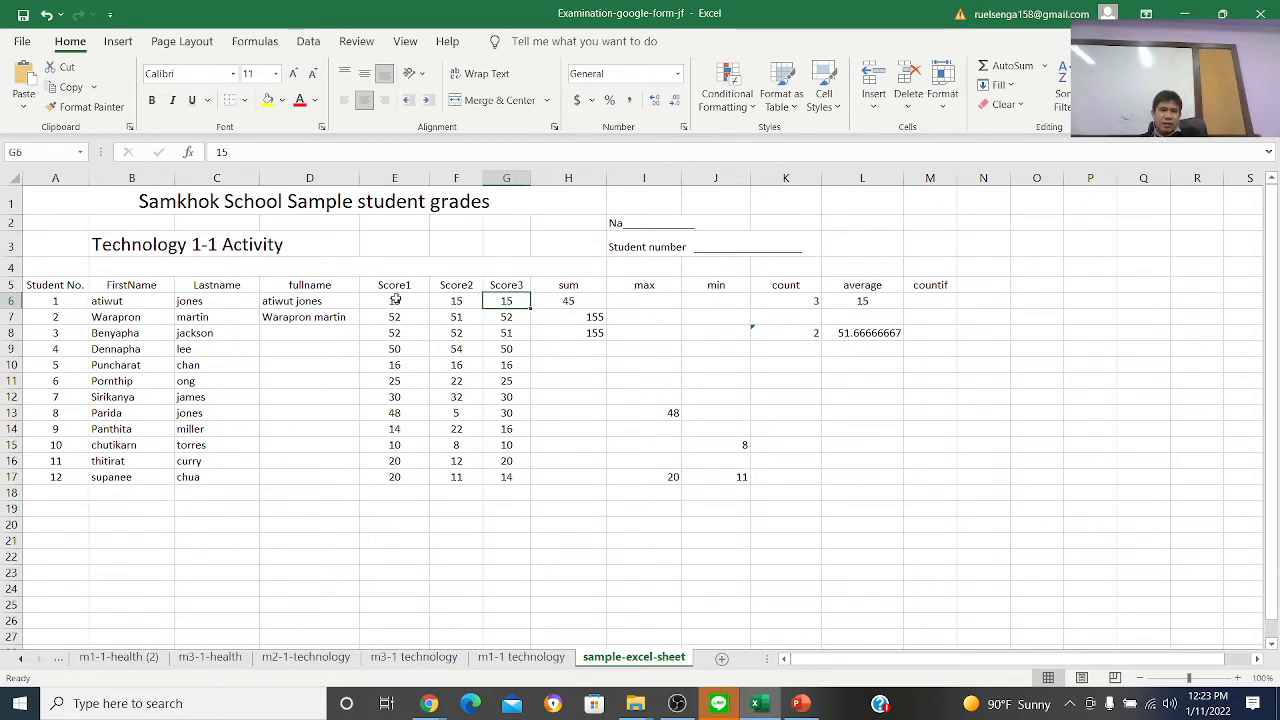
{"action": "left_click", "coordinate": [396, 299]}
{"action": "left_click", "coordinate": [452, 301]}
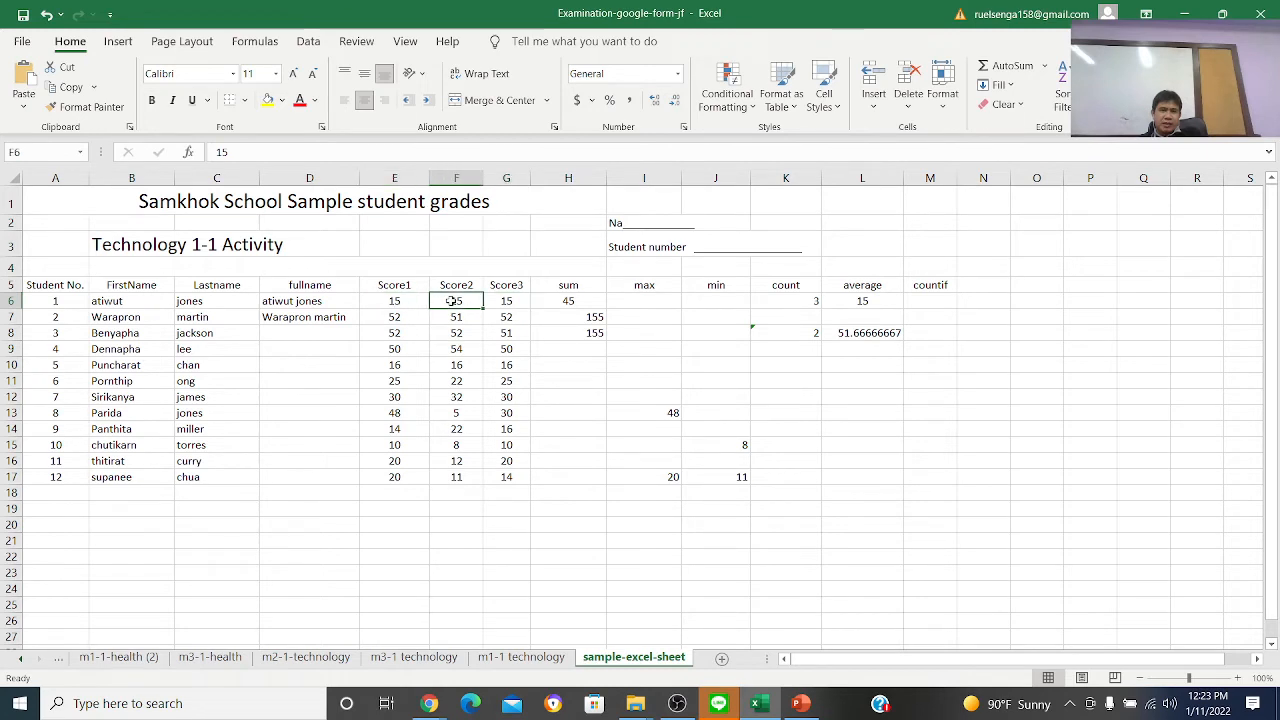
{"action": "left_click", "coordinate": [507, 299]}
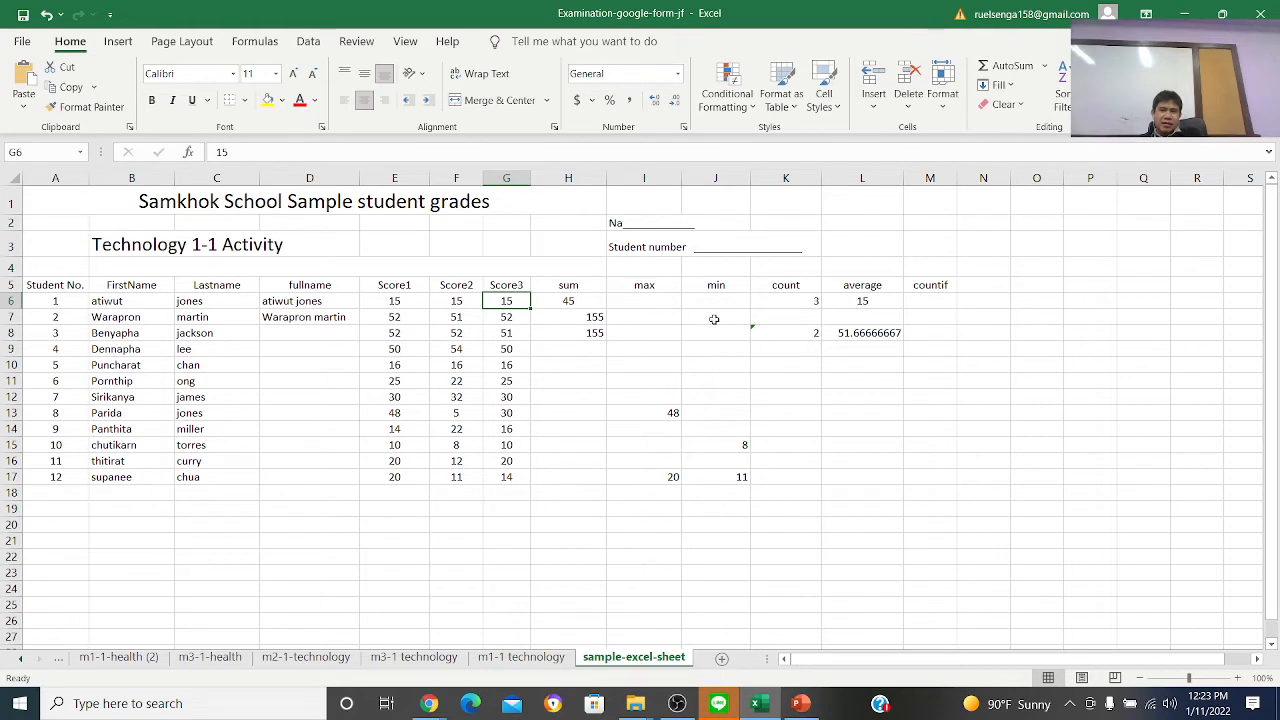
In M6, enter =COUNTIF(E6:G6,15) to count the row 6 scores equal to 15
{"action": "left_click", "coordinate": [920, 306]}
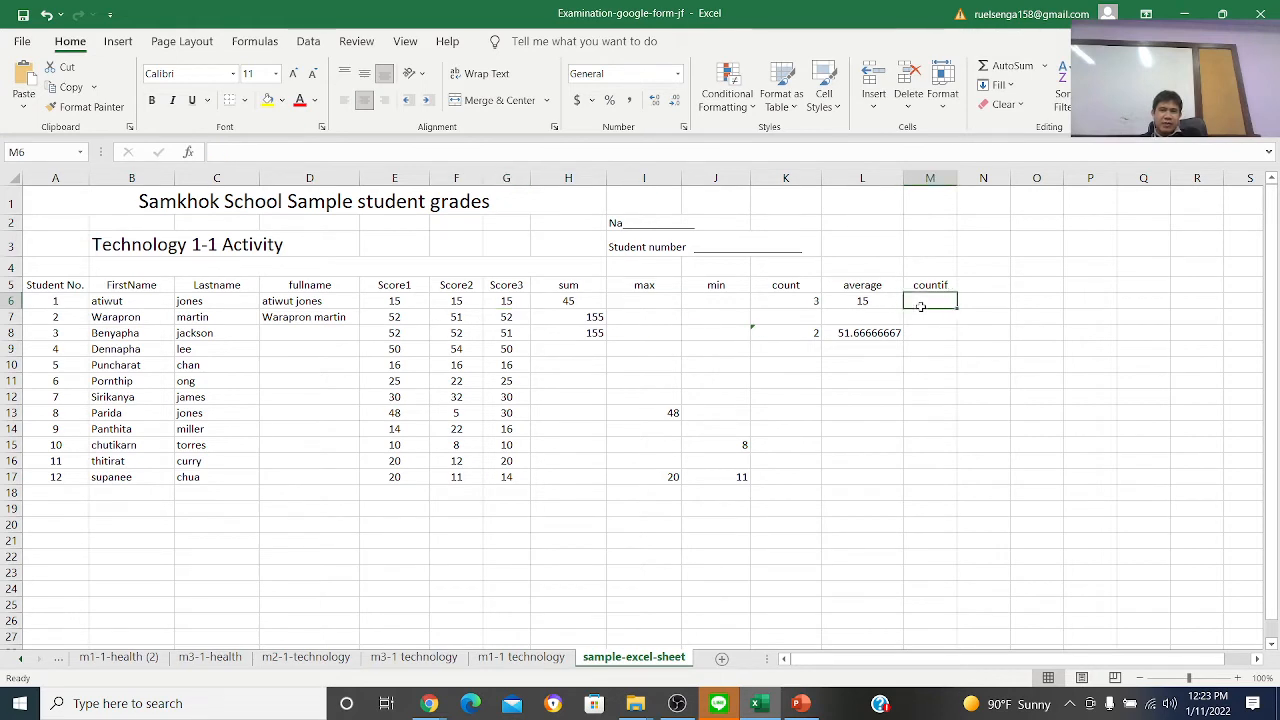
{"action": "type", "text": "="}
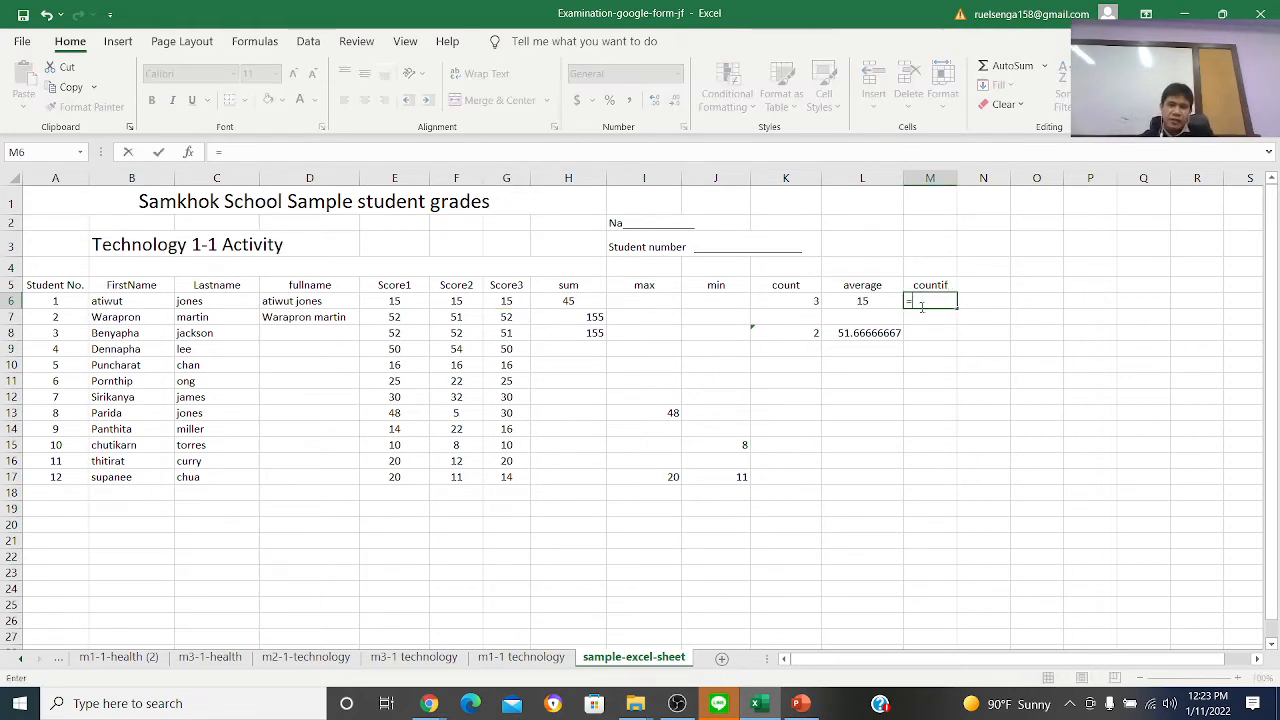
{"action": "type", "text": "coun"}
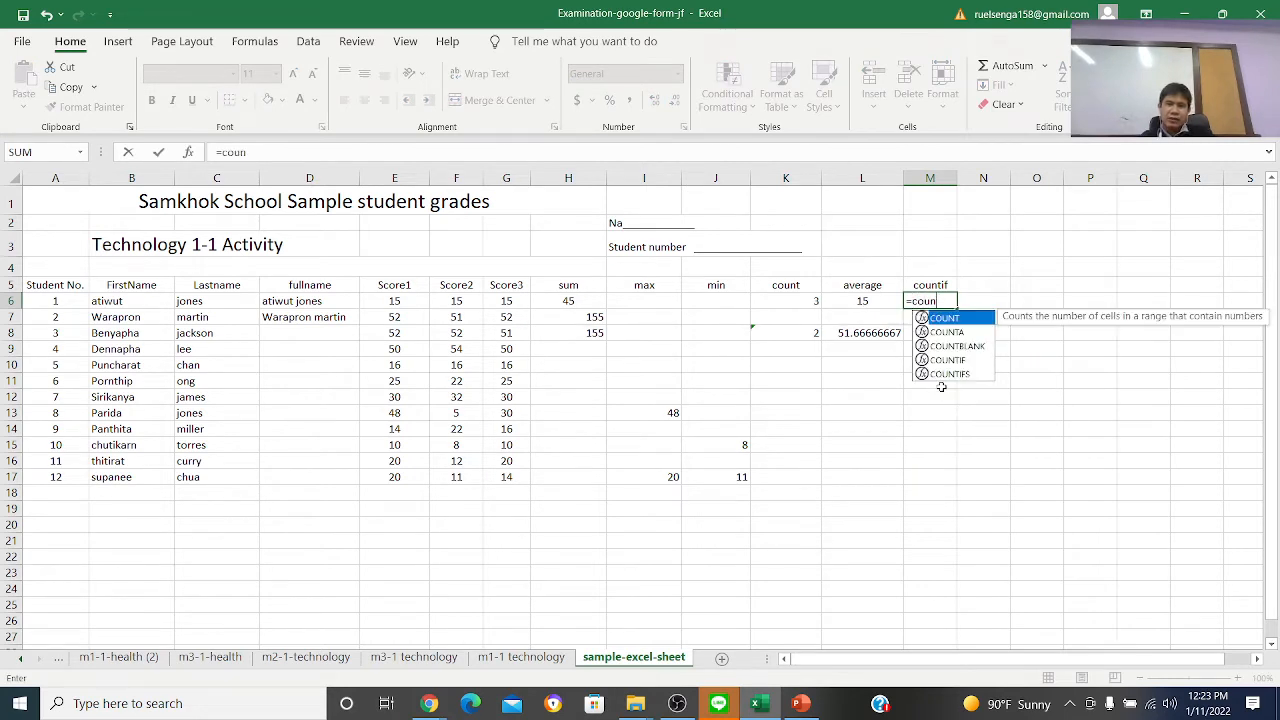
{"action": "type", "text": "tif"}
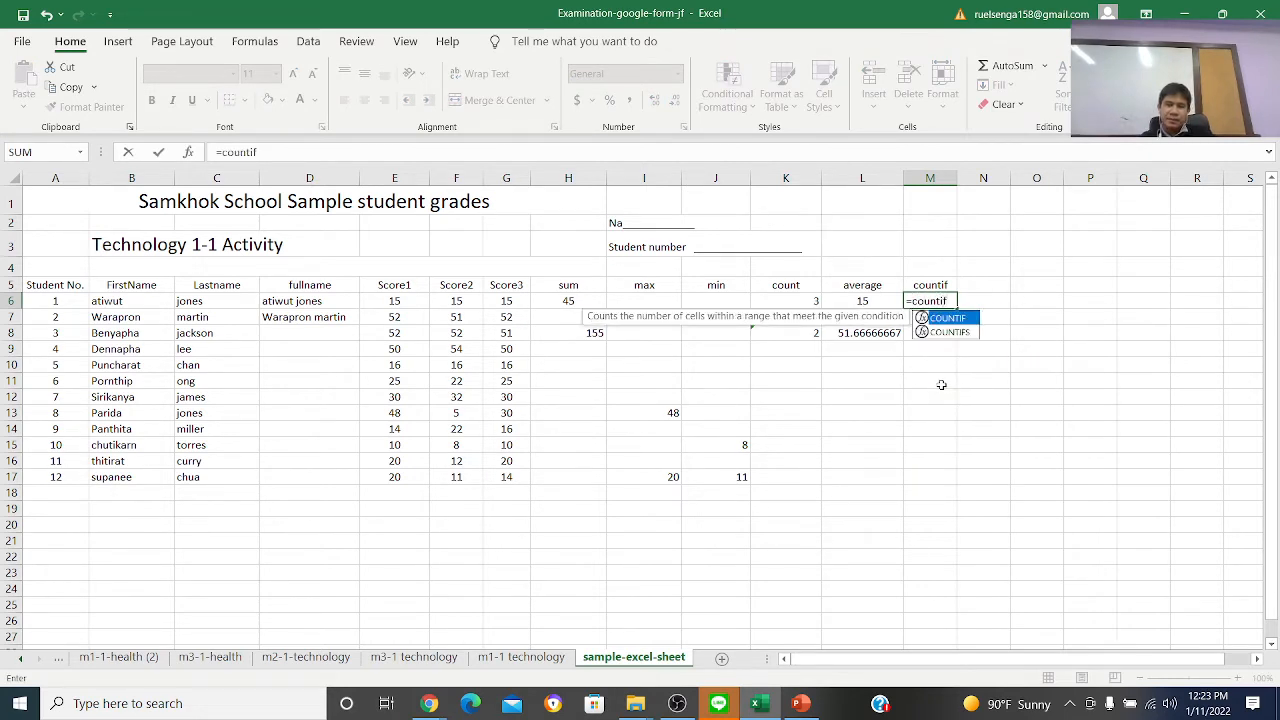
{"action": "type", "text": "("}
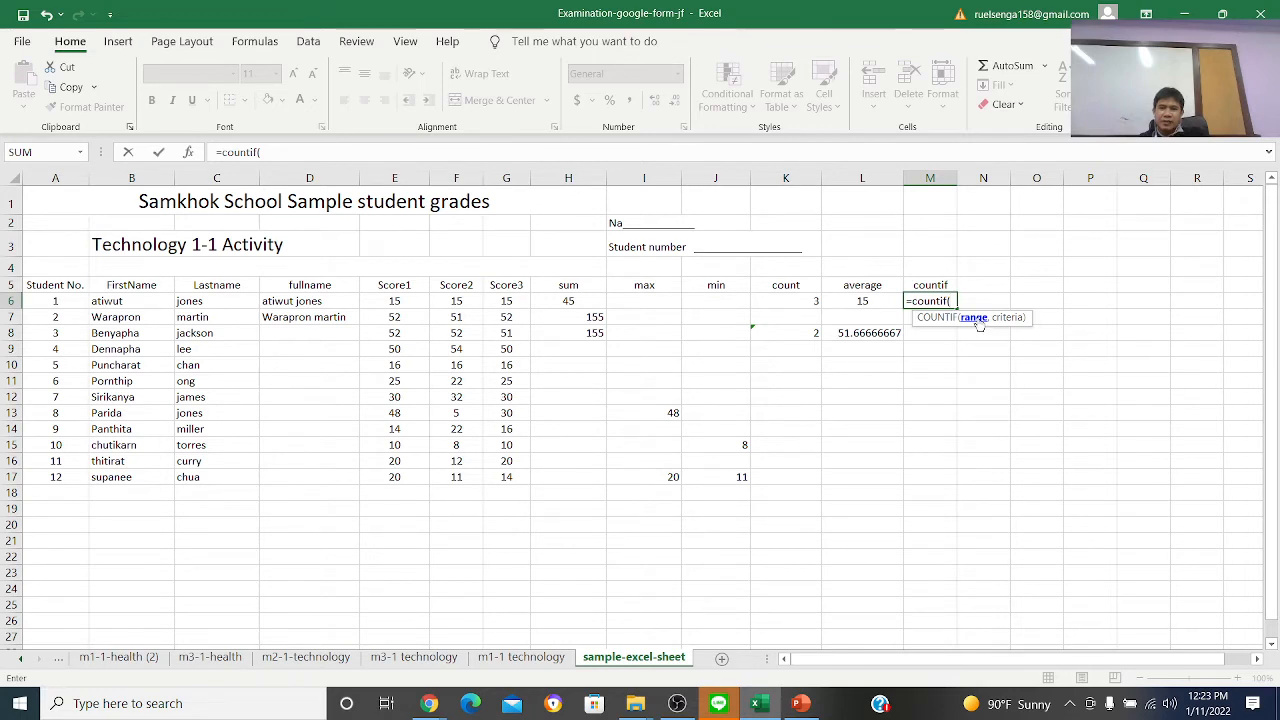
{"action": "left_click", "coordinate": [394, 301]}
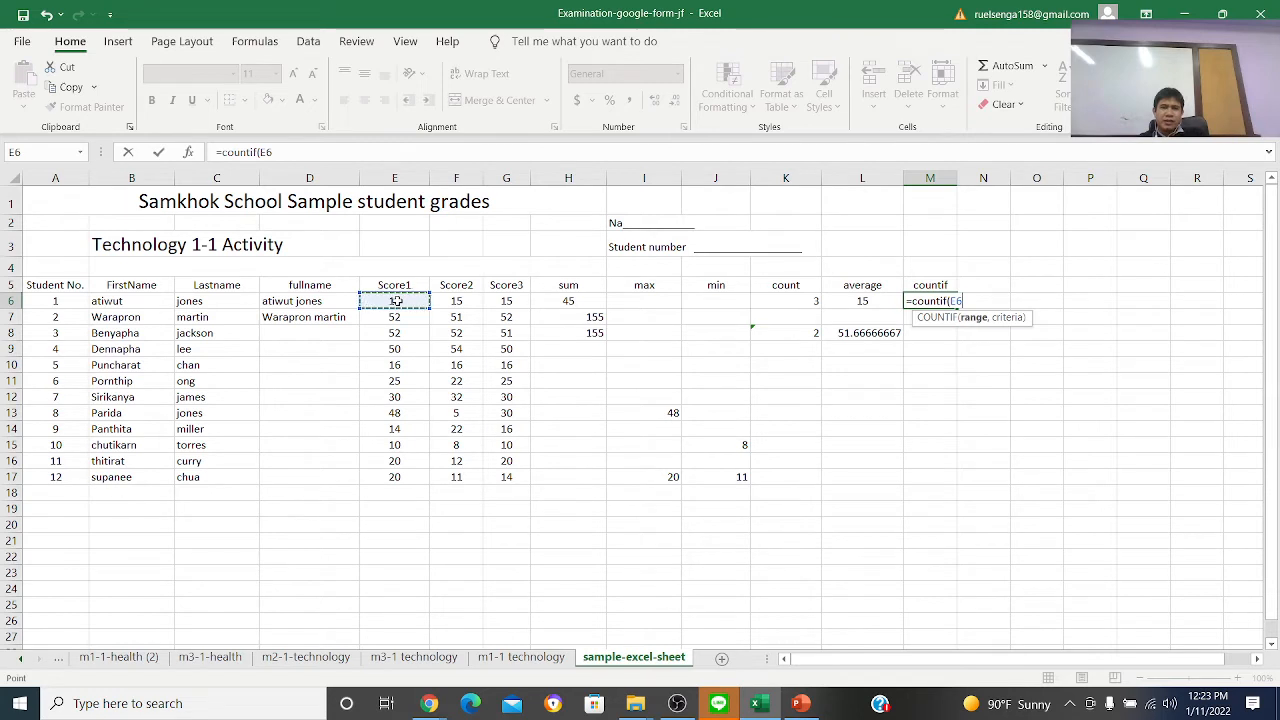
{"action": "left_click_drag", "start_coordinate": [396, 301], "coordinate": [489, 308]}
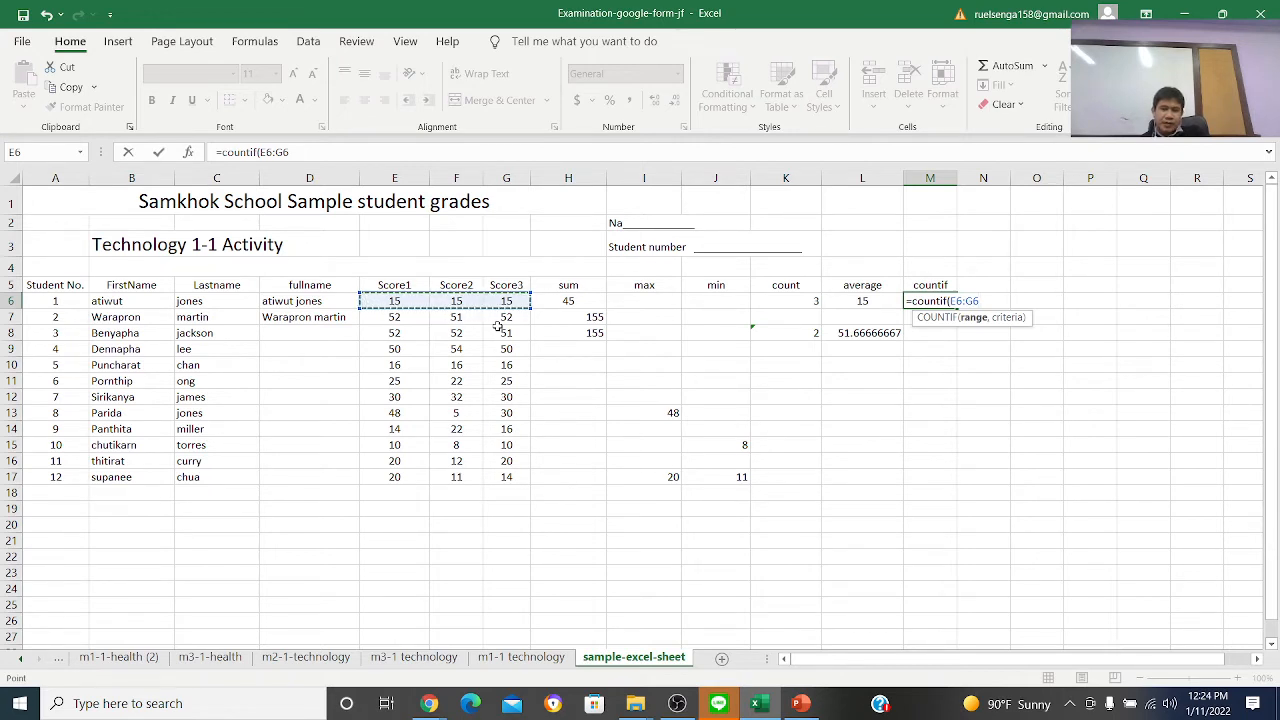
{"action": "type", "text": ","}
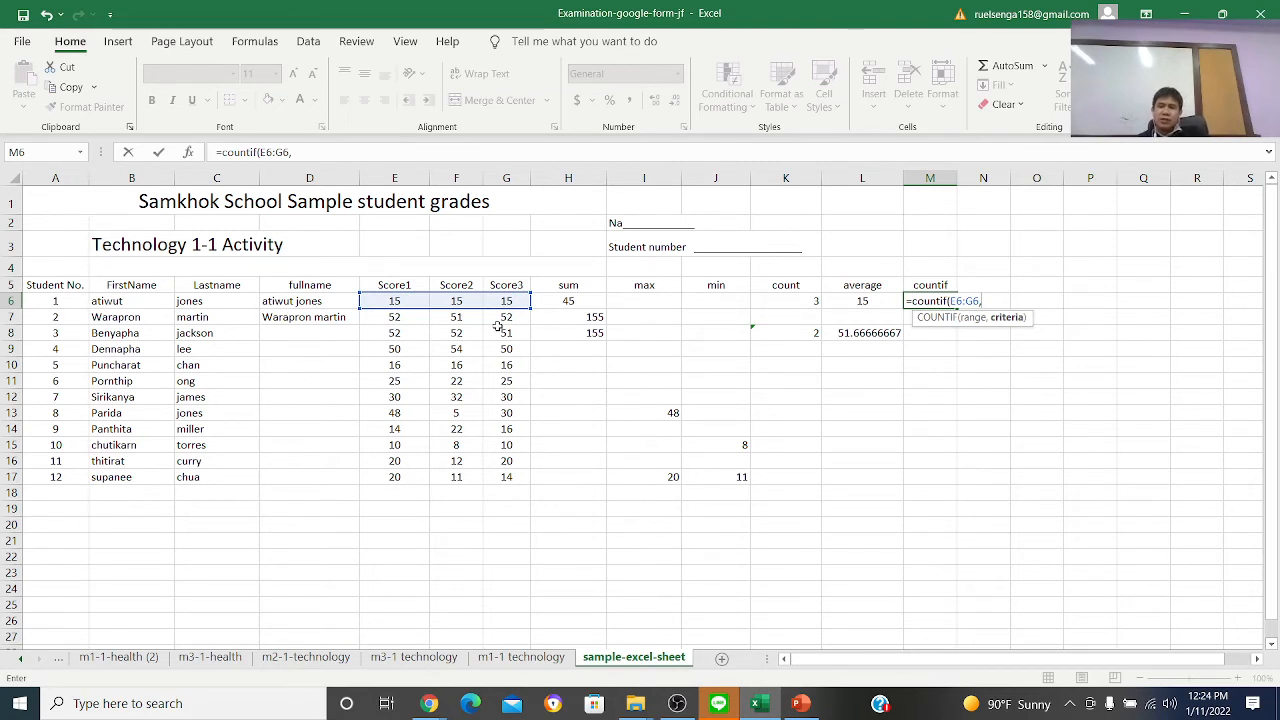
{"action": "key", "text": "End"}
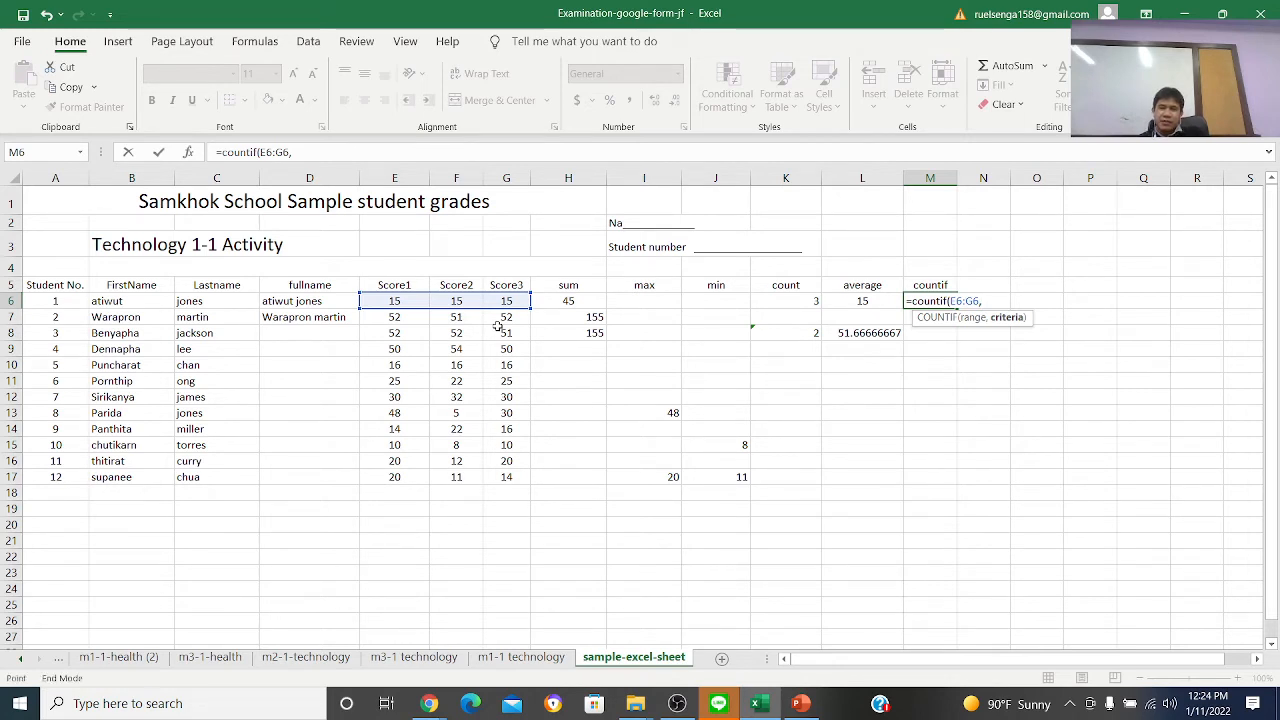
{"action": "type", "text": "15"}
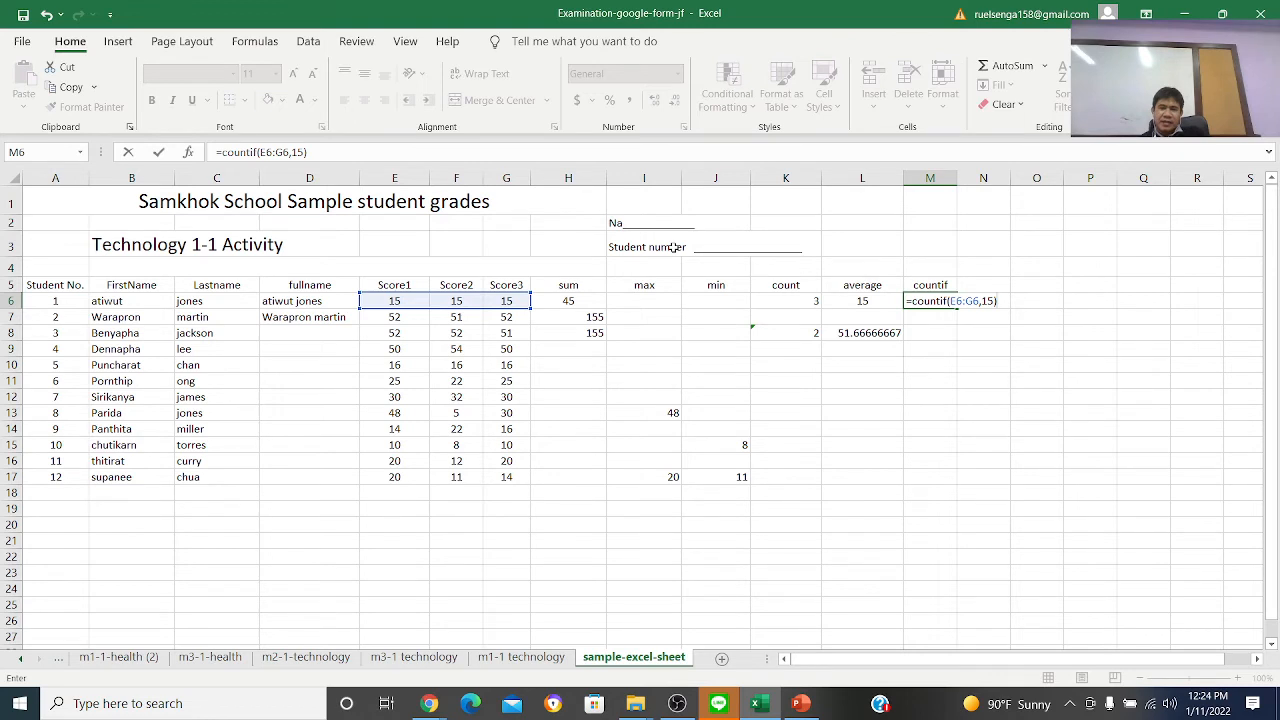
{"action": "key", "text": "Return"}
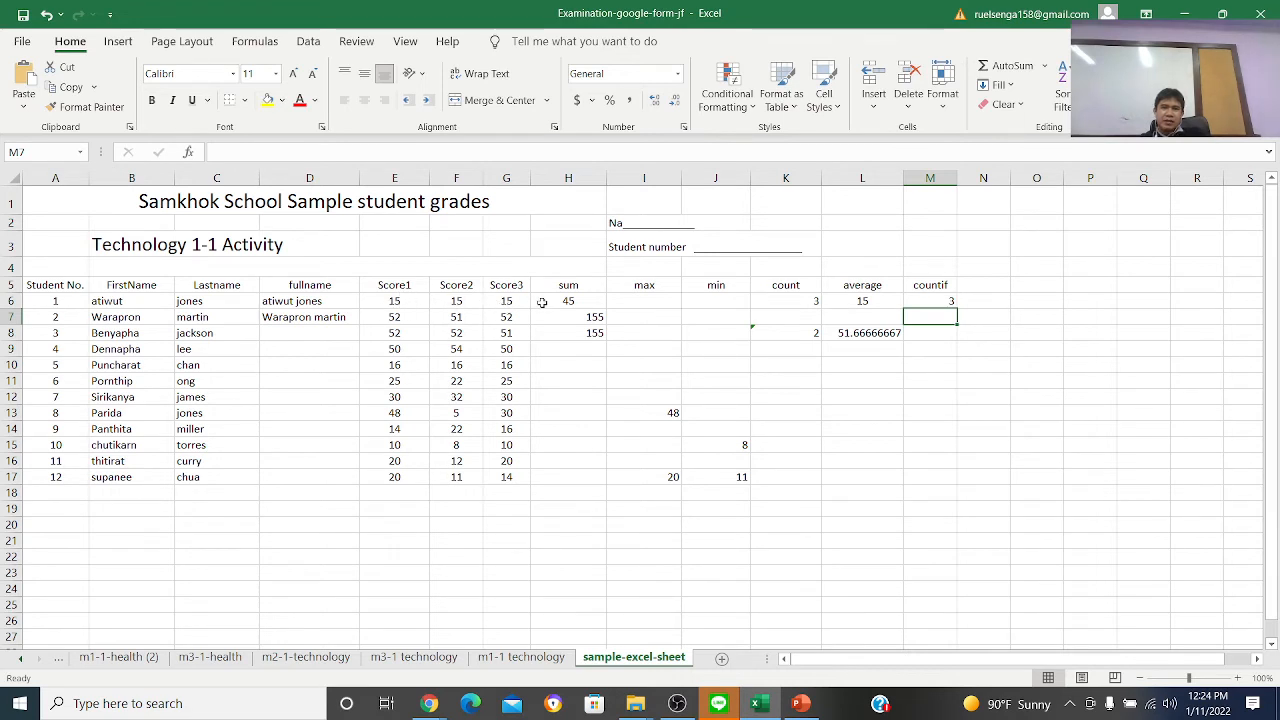
Try to enter a COUNTIF formula in M7 over the range E7:G7
{"action": "key", "text": "Up"}
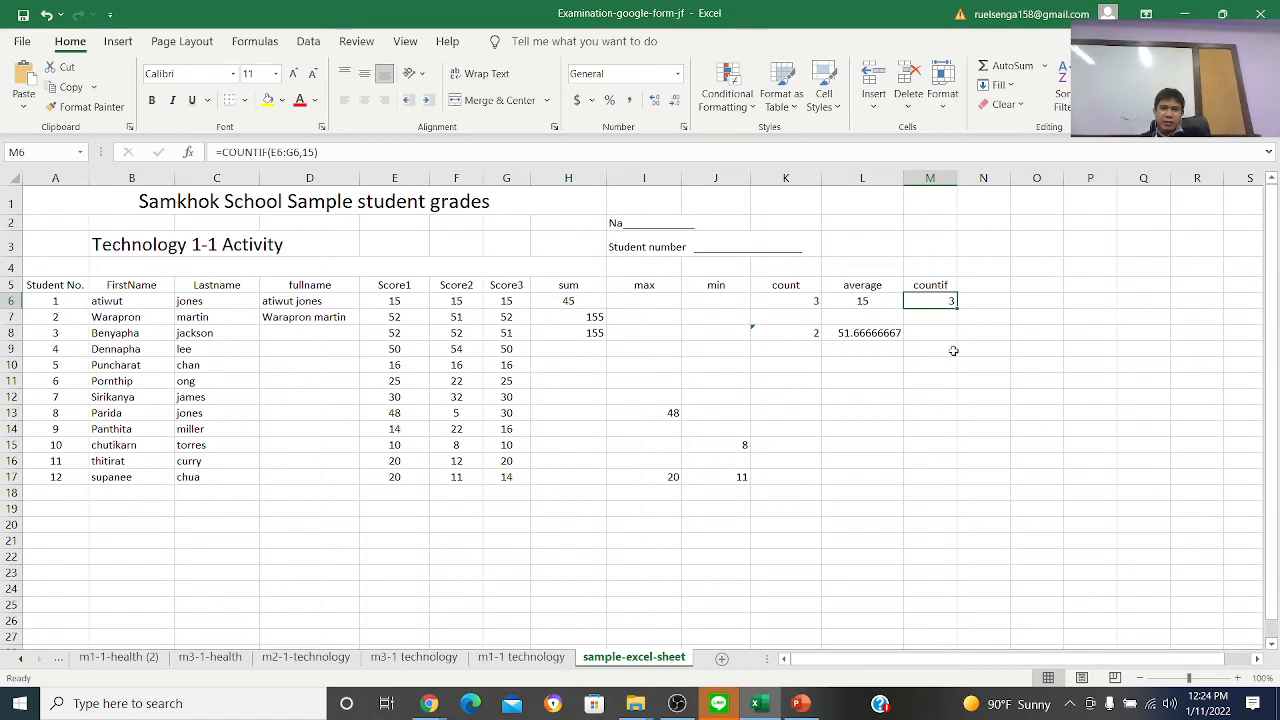
{"action": "left_click", "coordinate": [927, 318]}
{"action": "type", "text": "="}
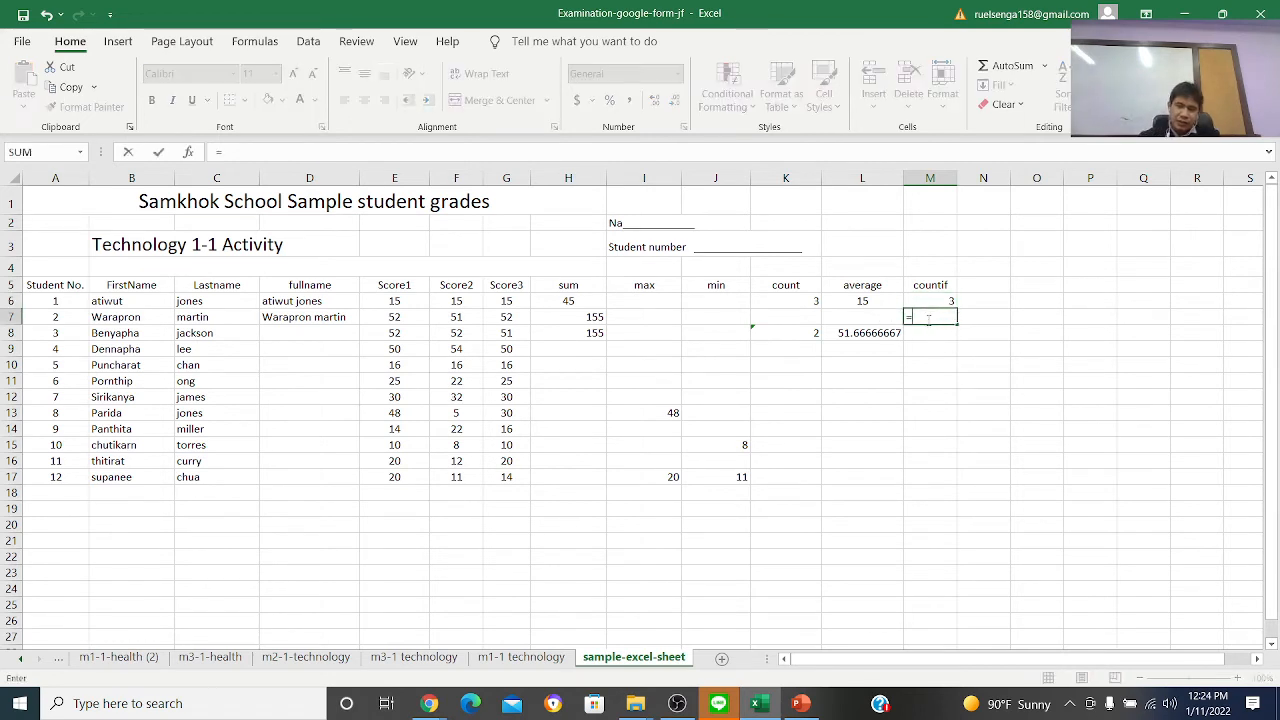
{"action": "type", "text": "countif"}
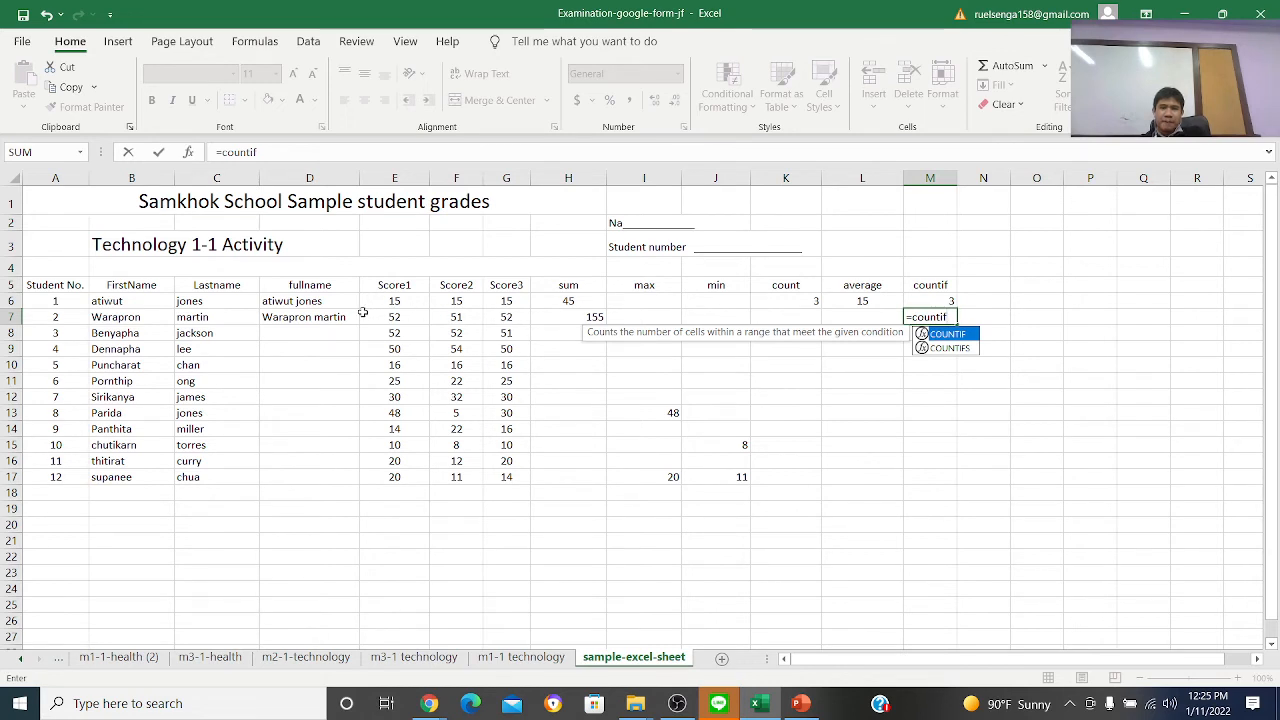
{"action": "left_click_drag", "start_coordinate": [394, 317], "coordinate": [498, 317]}
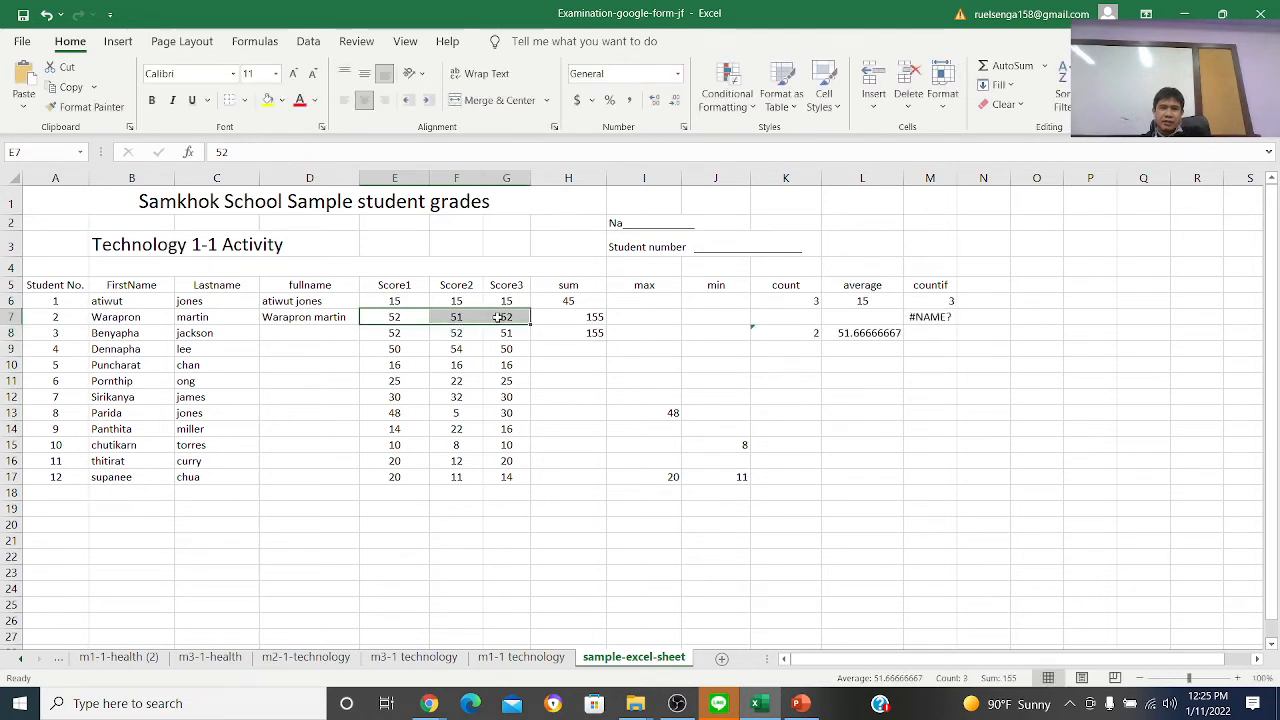
{"action": "left_click", "coordinate": [940, 330]}
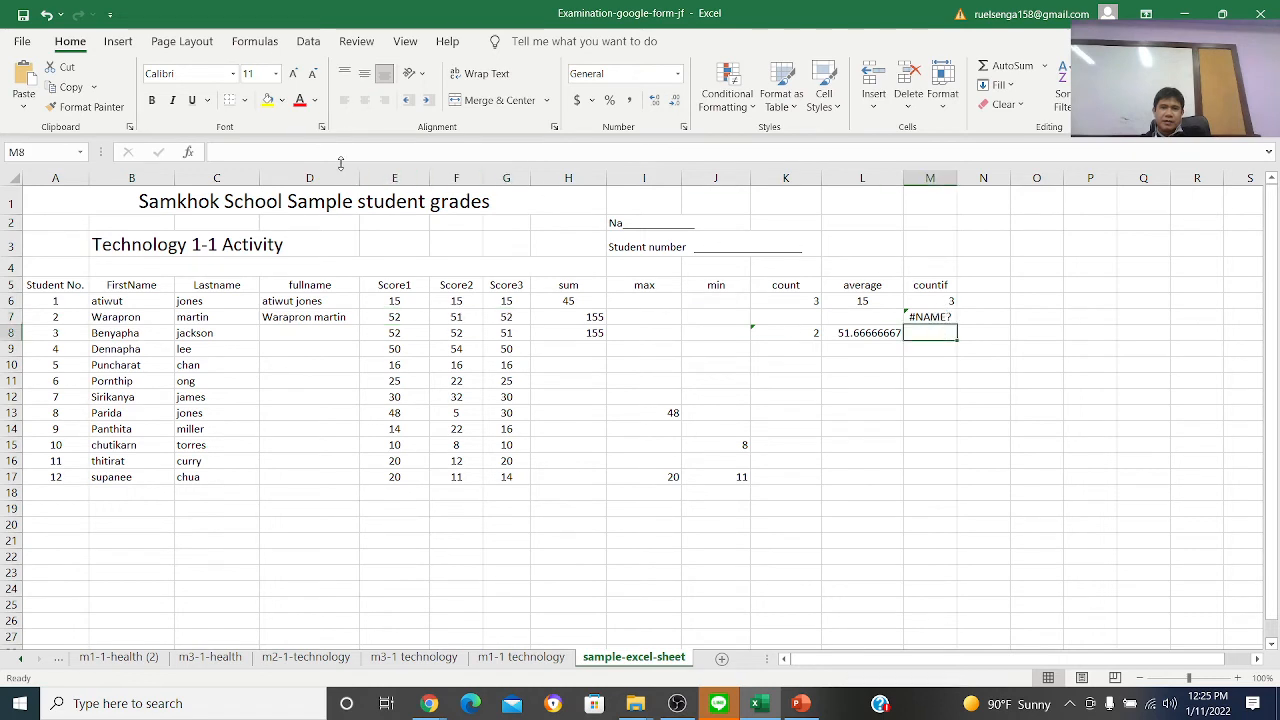
Re-enter M7 as =COUNTIF(E7:G7,52) to count the row 7 scores equal to 52
{"action": "key", "text": "Up"}
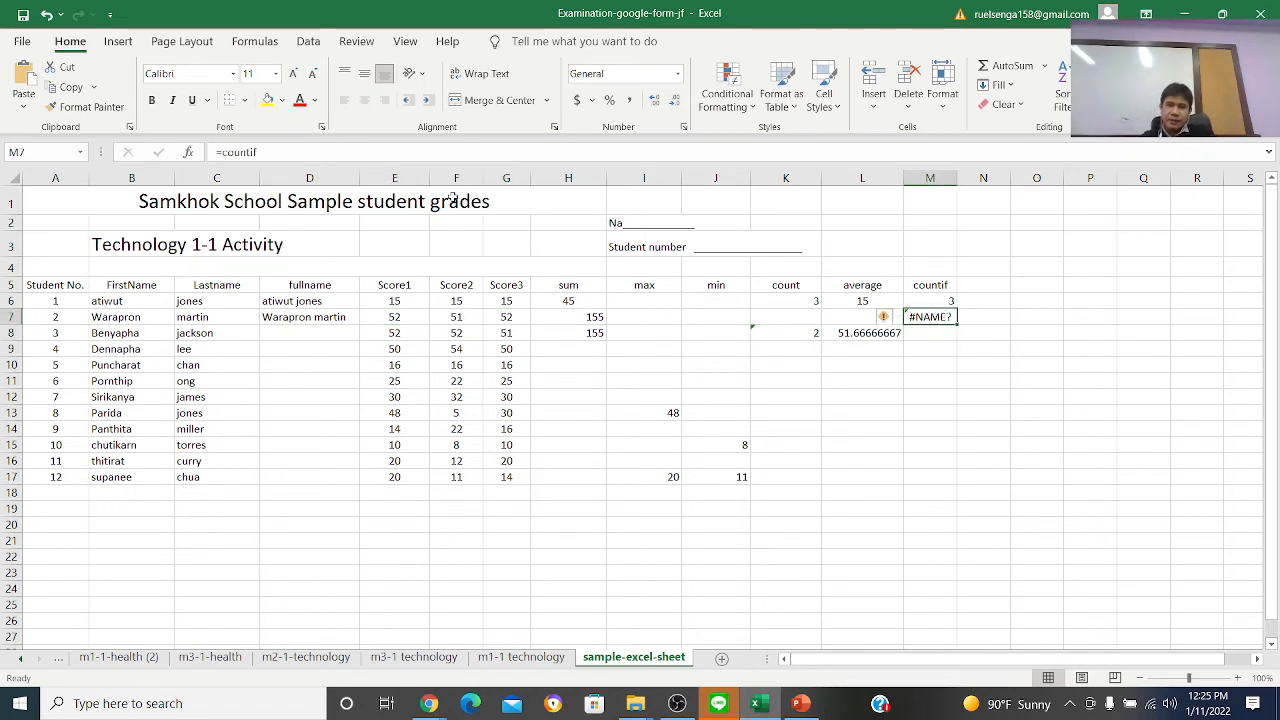
{"action": "type", "text": "=coun"}
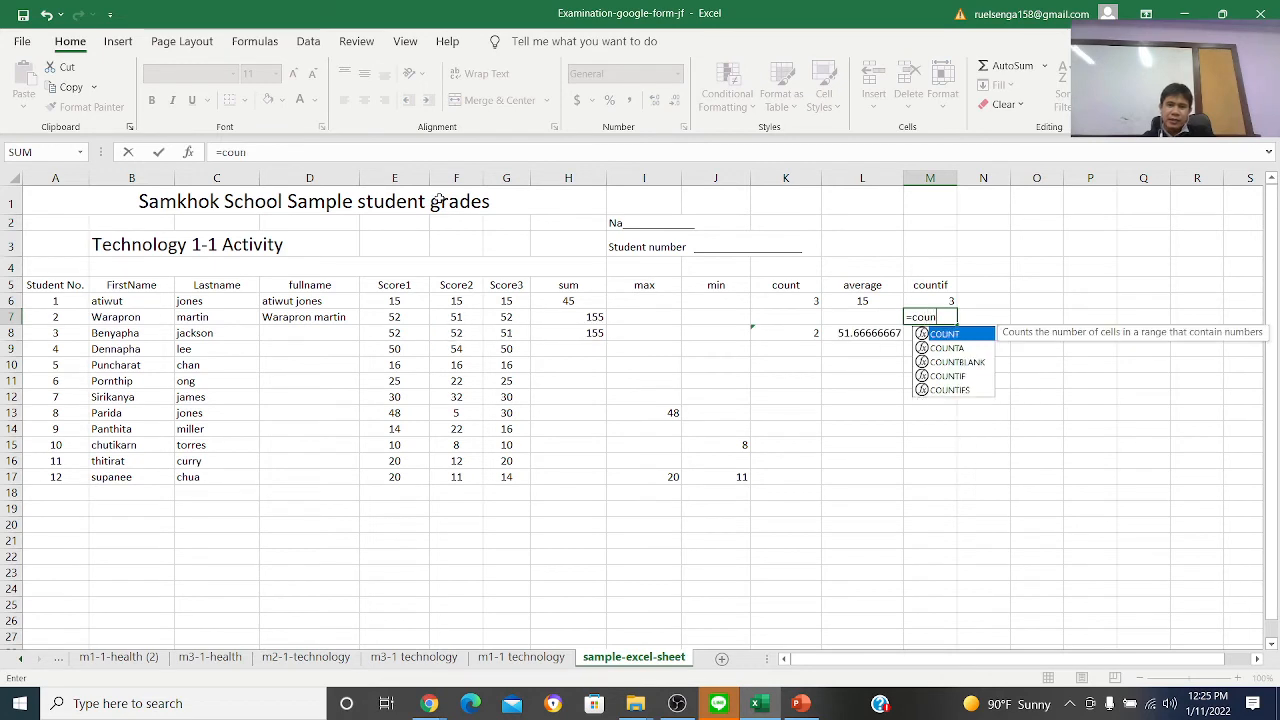
{"action": "type", "text": "tif("}
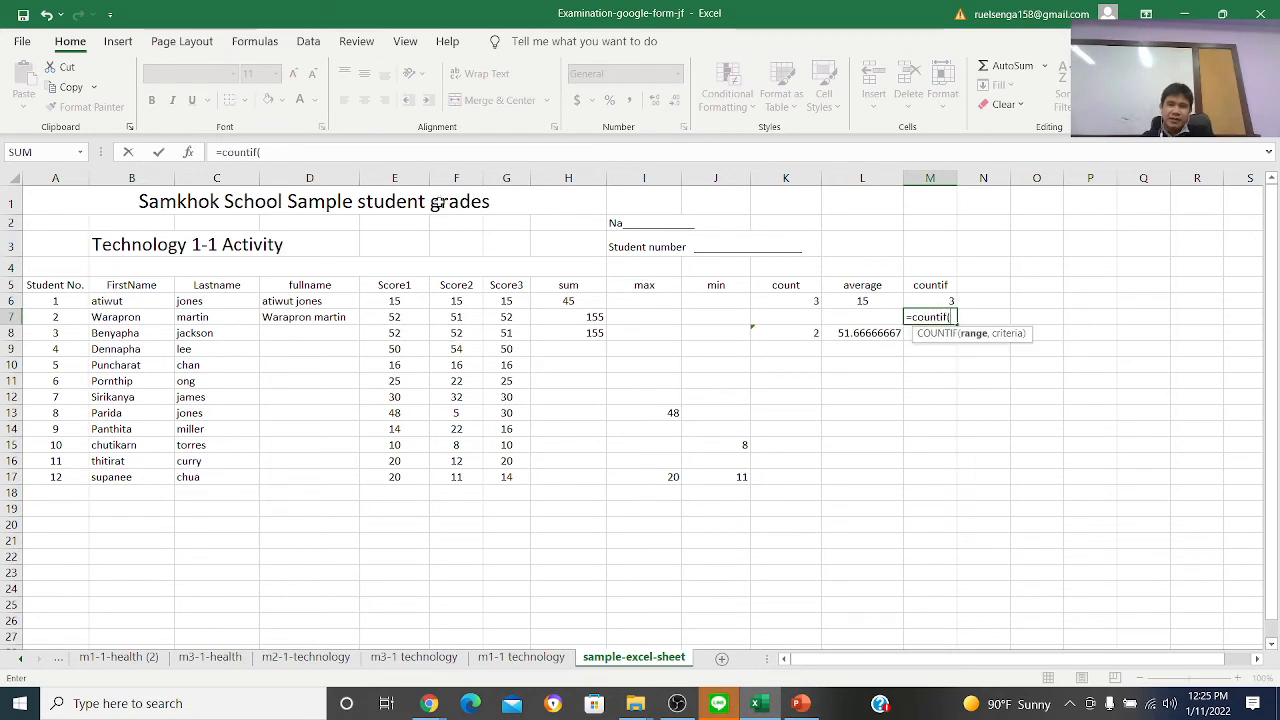
{"action": "left_click", "coordinate": [394, 317]}
{"action": "left_click_drag", "start_coordinate": [394, 317], "coordinate": [512, 318]}
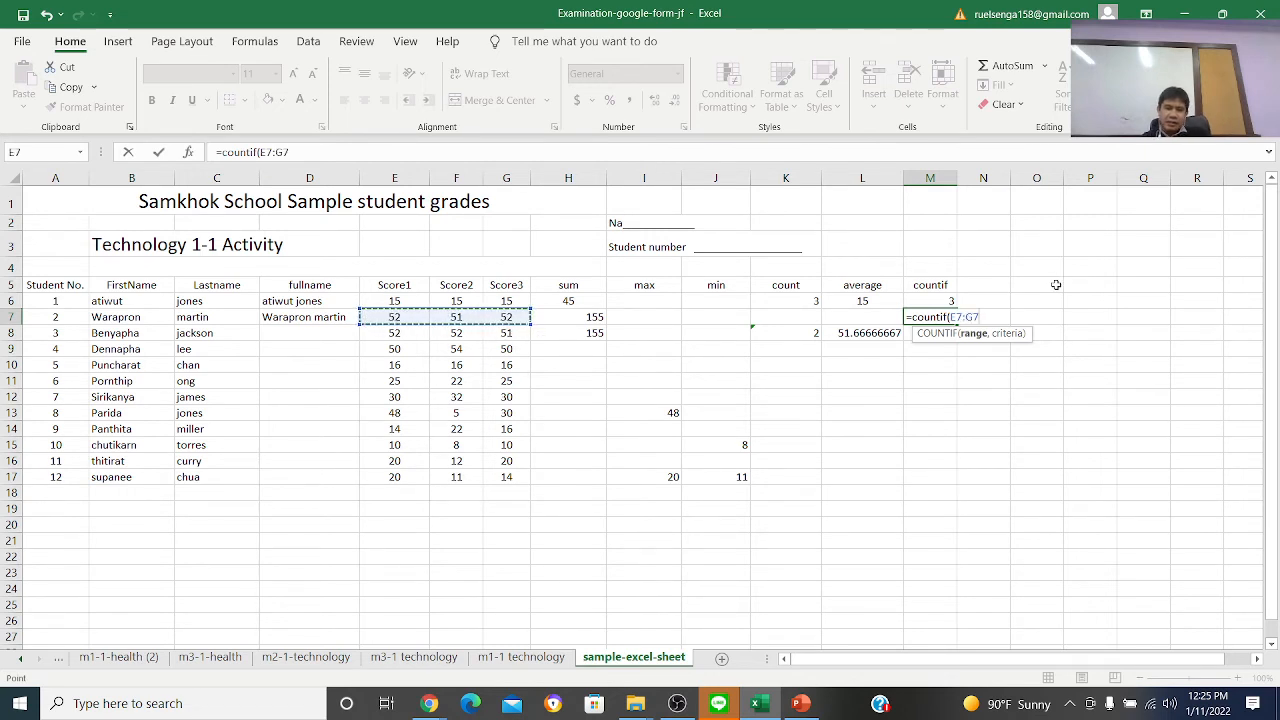
{"action": "type", "text": ","}
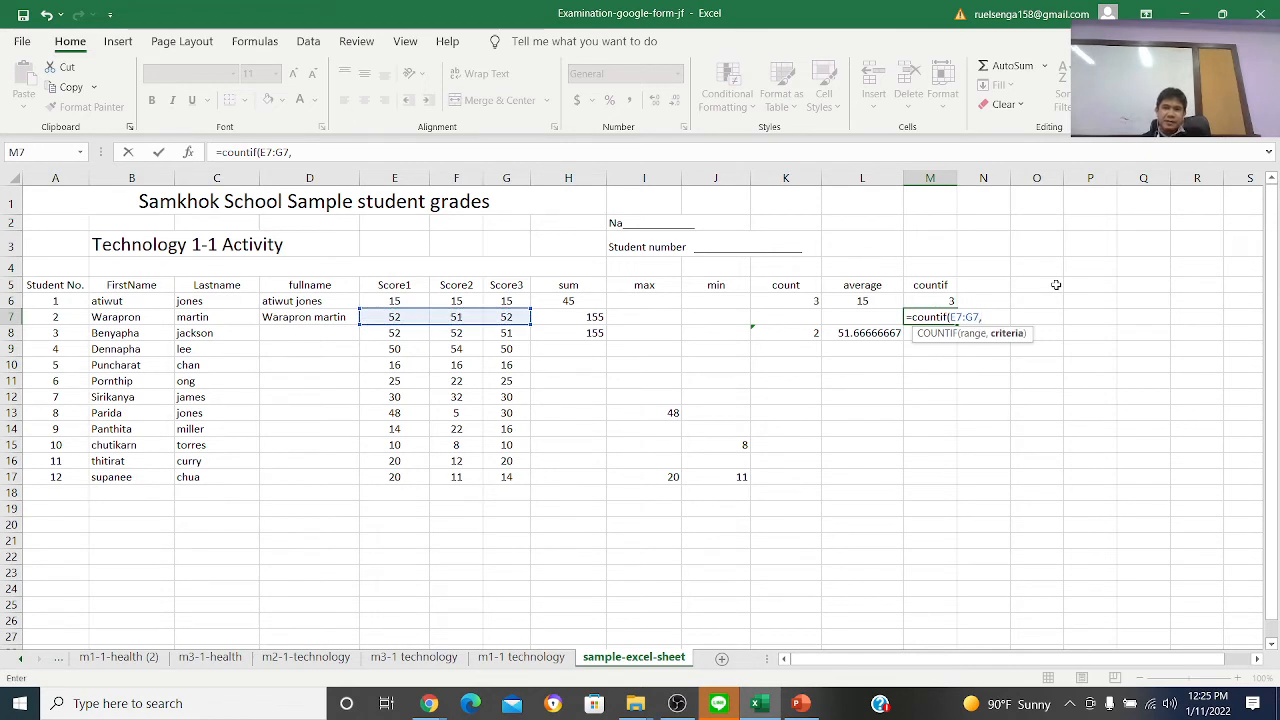
{"action": "type", "text": "52"}
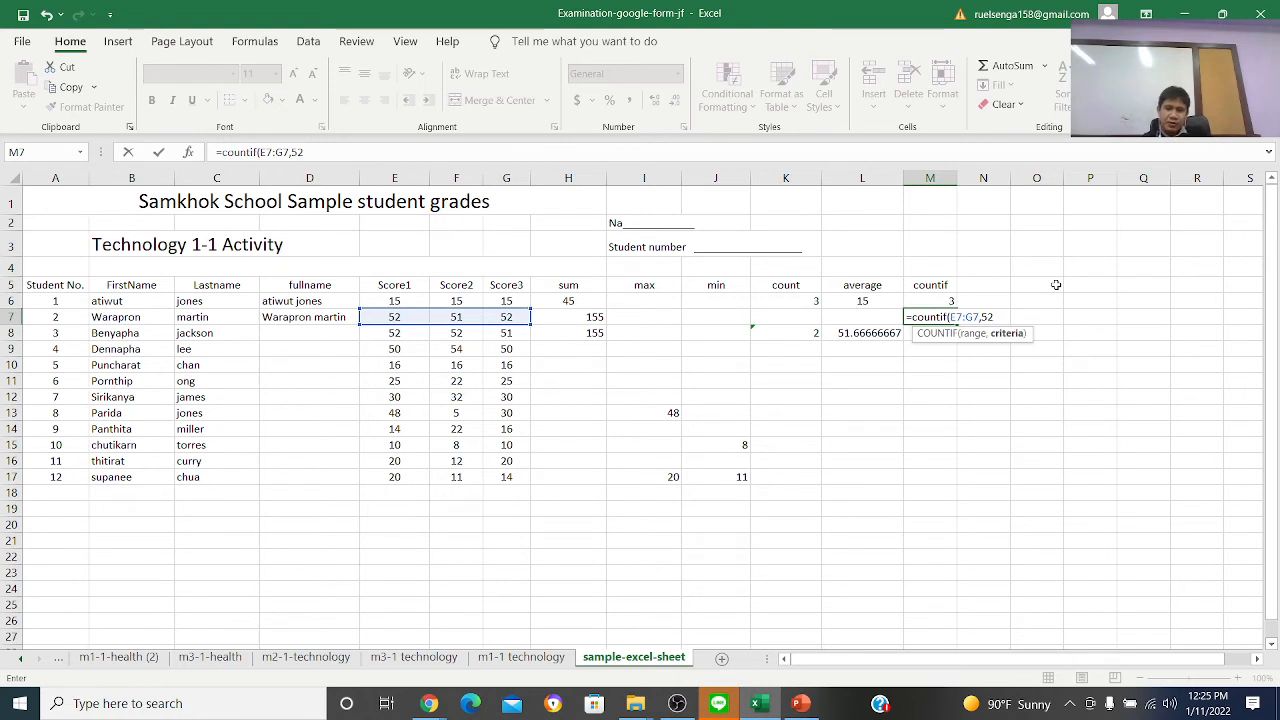
{"action": "type", "text": ")"}
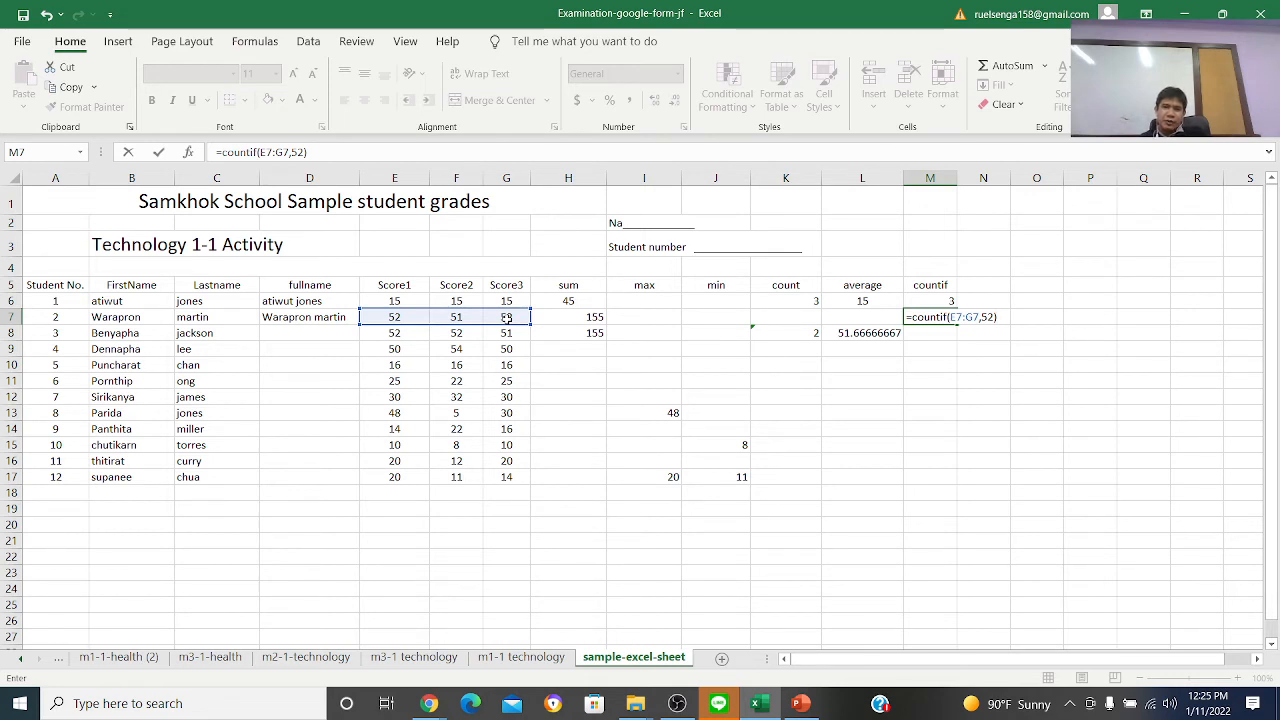
{"action": "key", "text": "Return"}
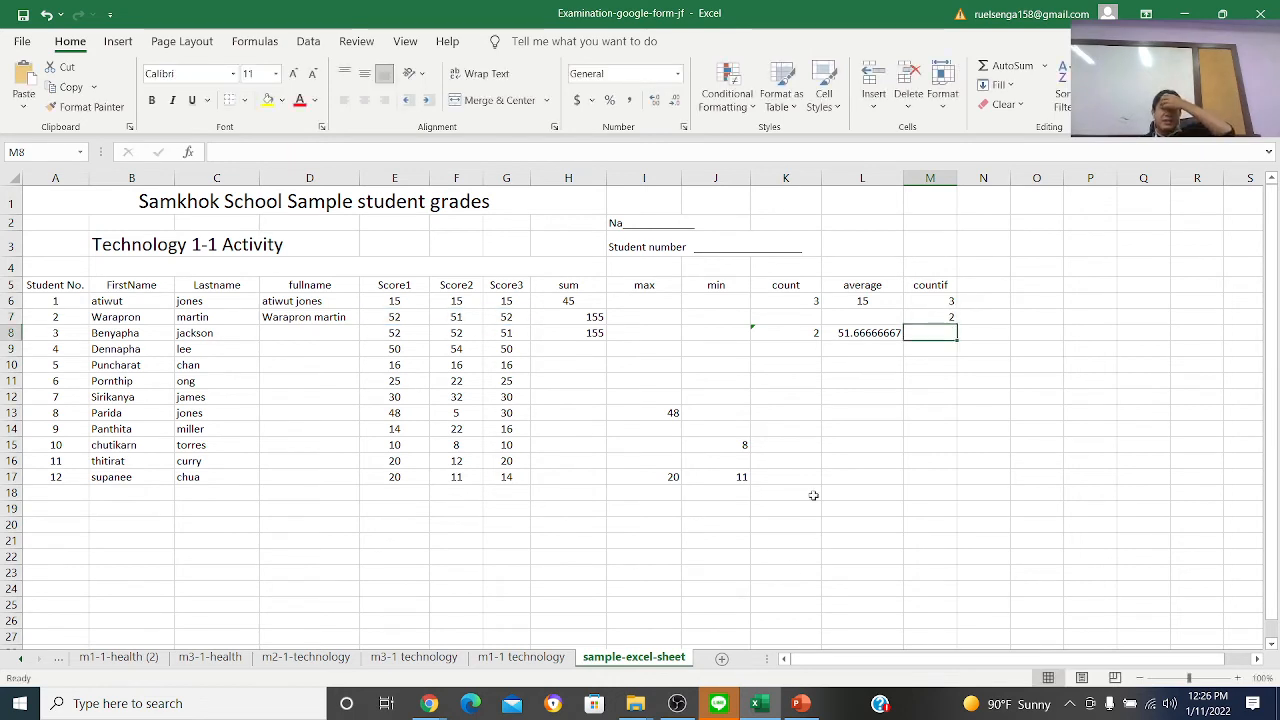
Check the M7 result against the scores in E7 to G7
{"action": "left_click", "coordinate": [947, 317]}
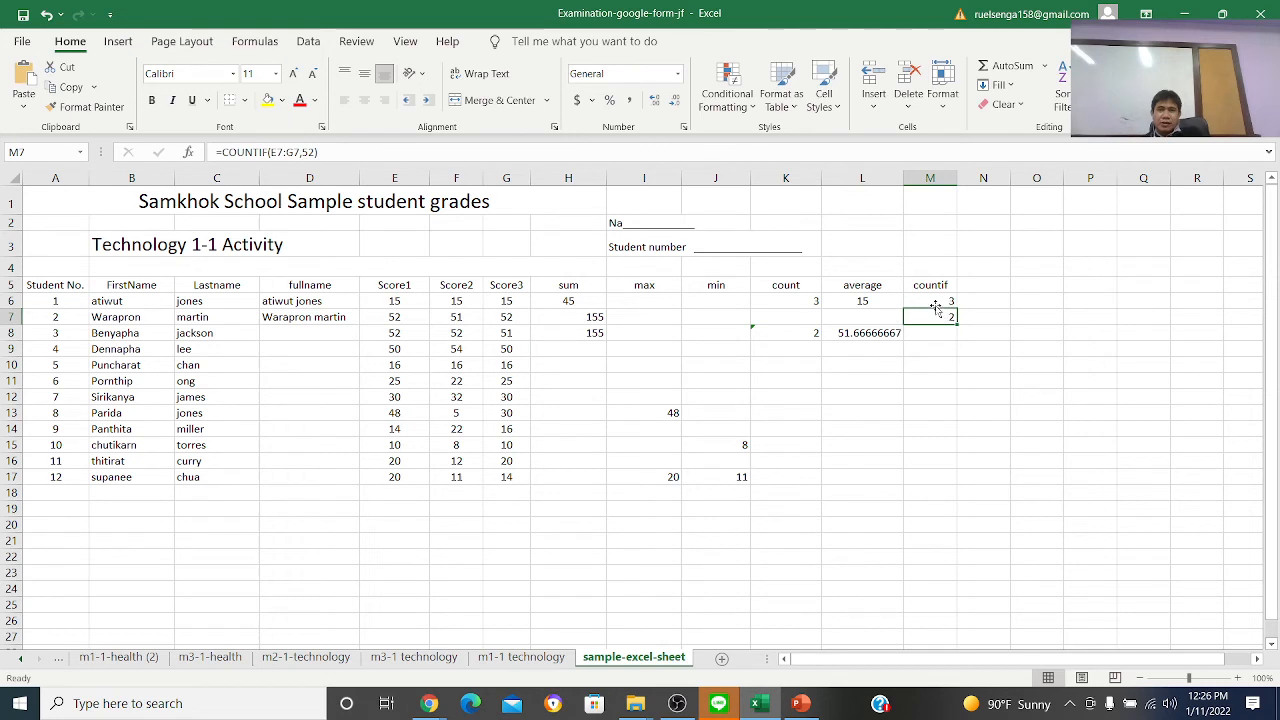
{"action": "left_click", "coordinate": [398, 317]}
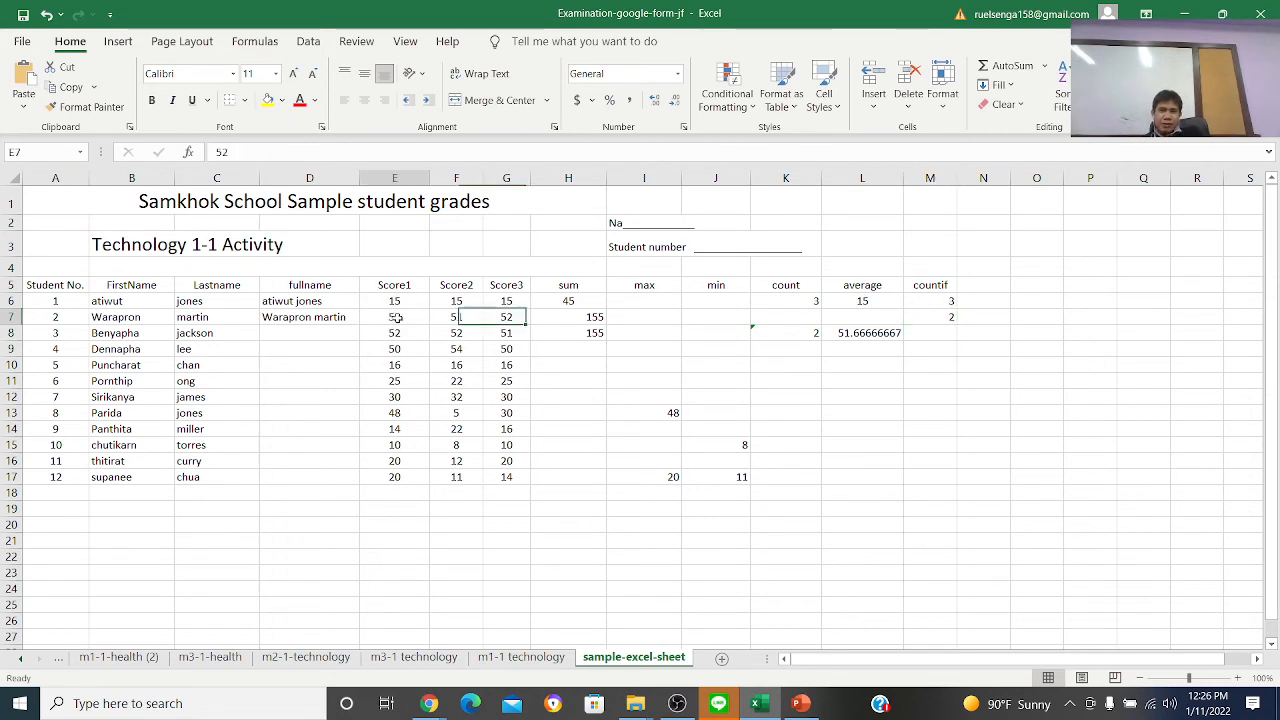
{"action": "key", "text": "Right"}
{"action": "key", "text": "Right"}
{"action": "left_click", "coordinate": [400, 318]}
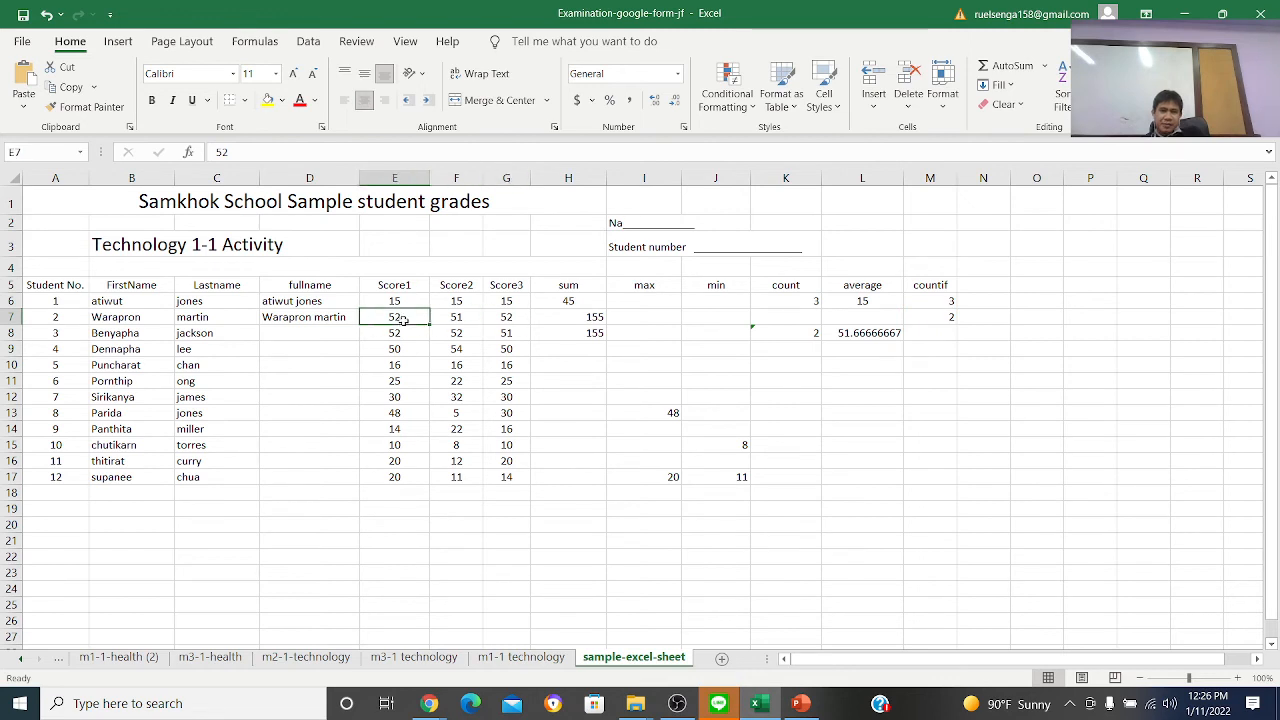
Inspect the individual scores in E7 to G7 once more
{"action": "left_click", "coordinate": [504, 320]}
{"action": "left_click", "coordinate": [394, 320]}
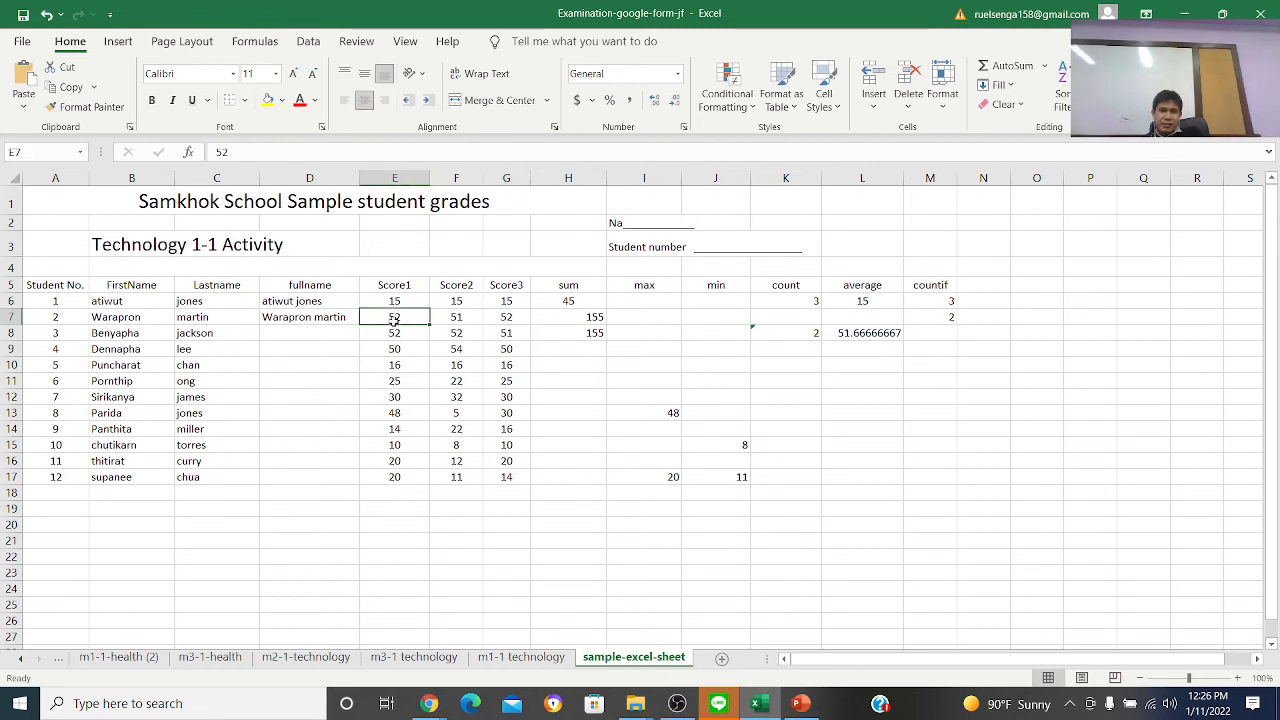
{"action": "left_click", "coordinate": [505, 320]}
{"action": "left_click", "coordinate": [425, 320]}
In M8, enter =COUNTIF(E8:G8,51) to count the row 8 scores equal to 51
{"action": "left_click", "coordinate": [941, 333]}
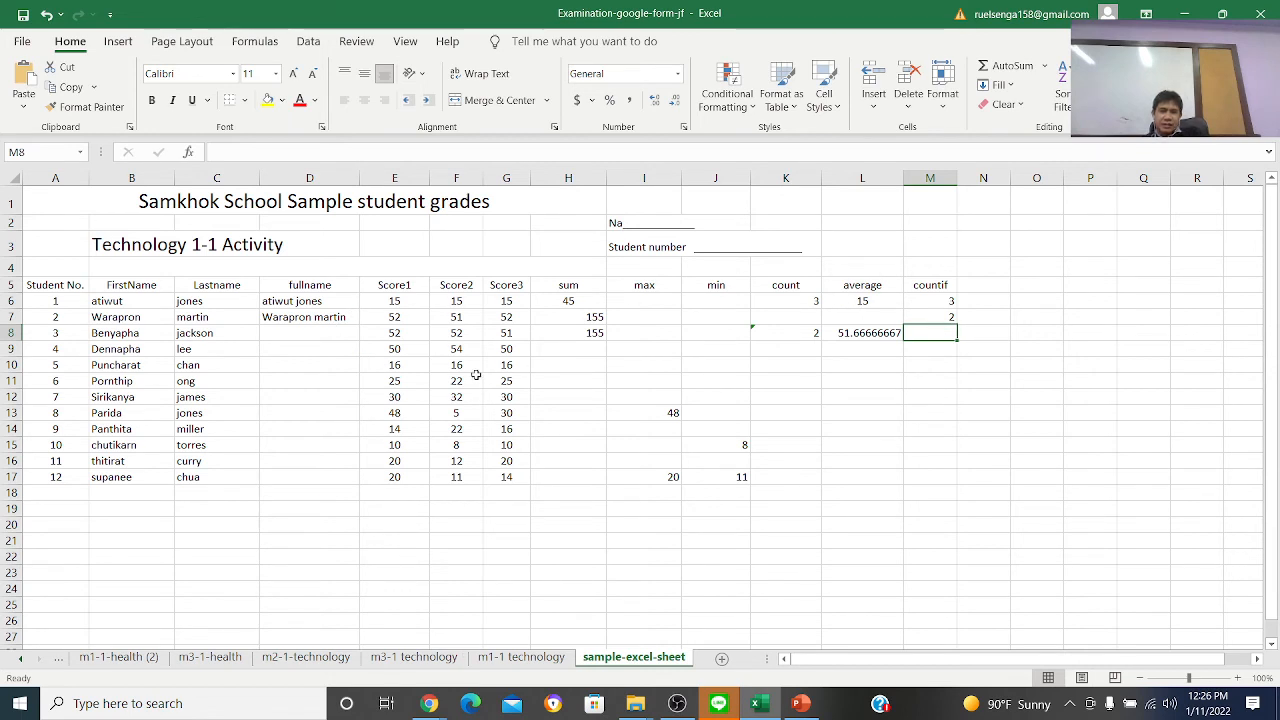
{"action": "type", "text": "="}
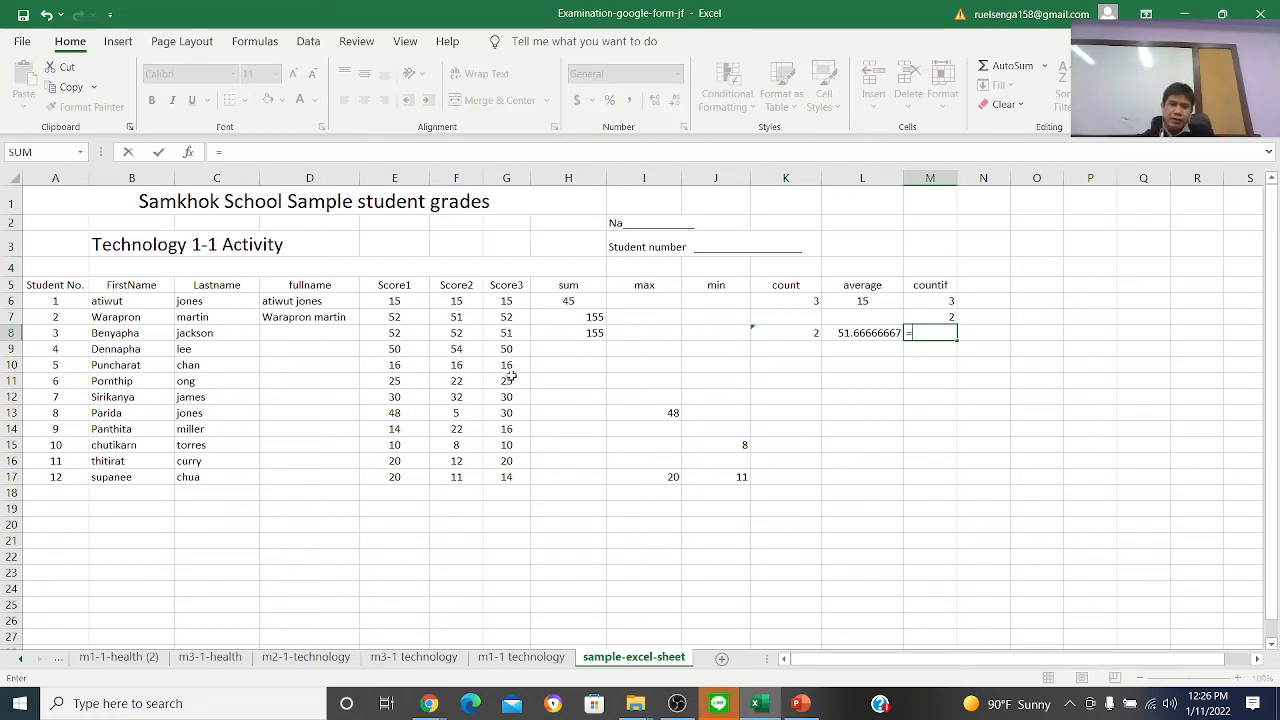
{"action": "type", "text": "coun"}
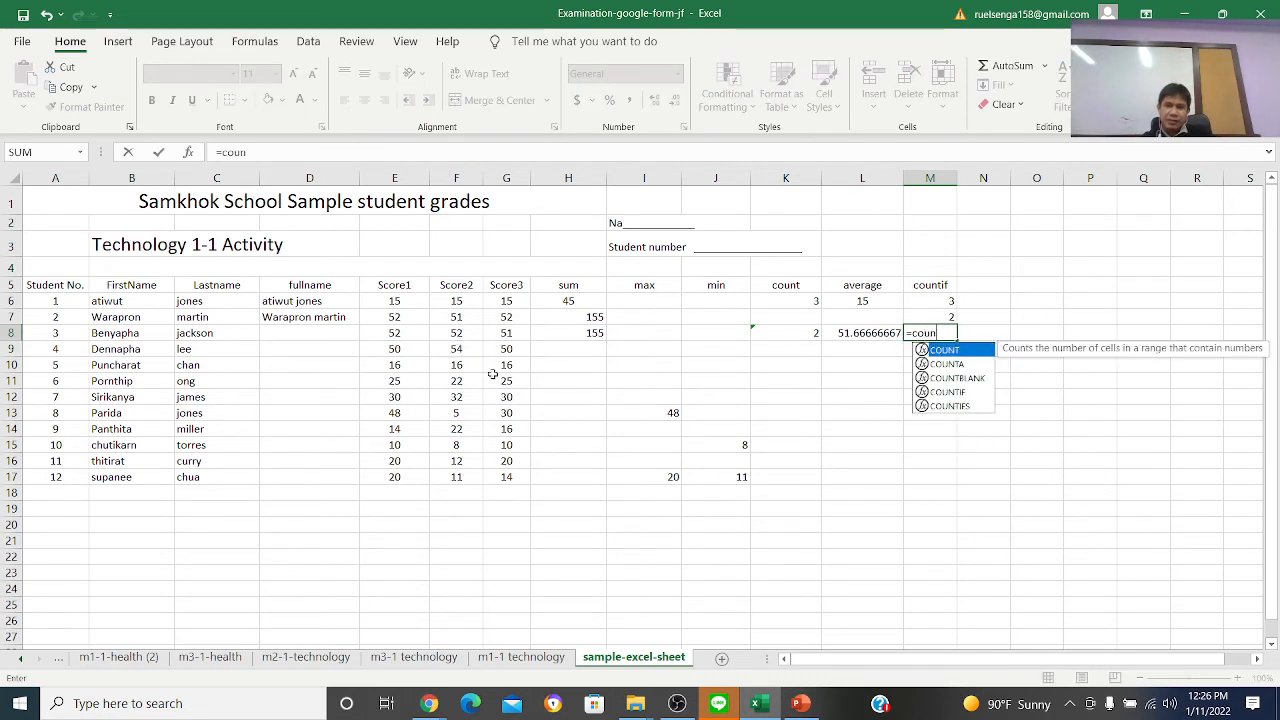
{"action": "type", "text": "tif"}
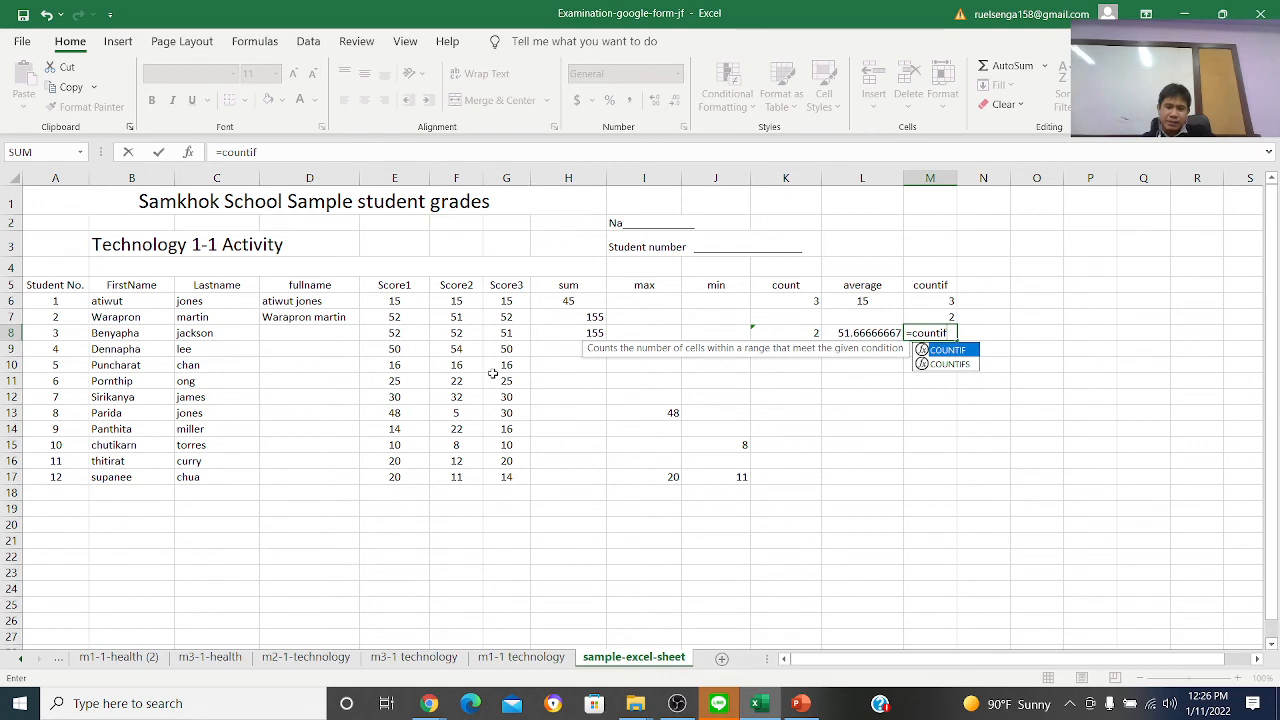
{"action": "type", "text": "("}
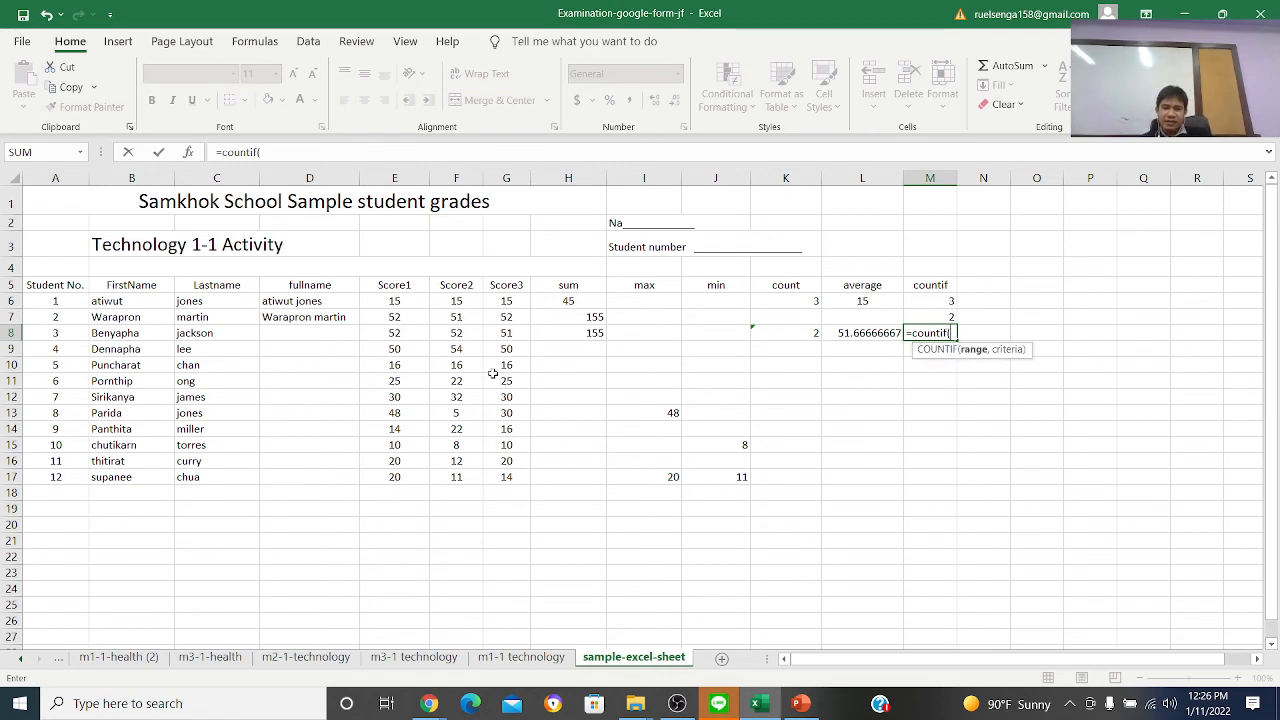
{"action": "key", "text": "Left"}
{"action": "key", "text": "Left"}
{"action": "key", "text": "Left"}
{"action": "key", "text": "Left"}
{"action": "key", "text": "Left"}
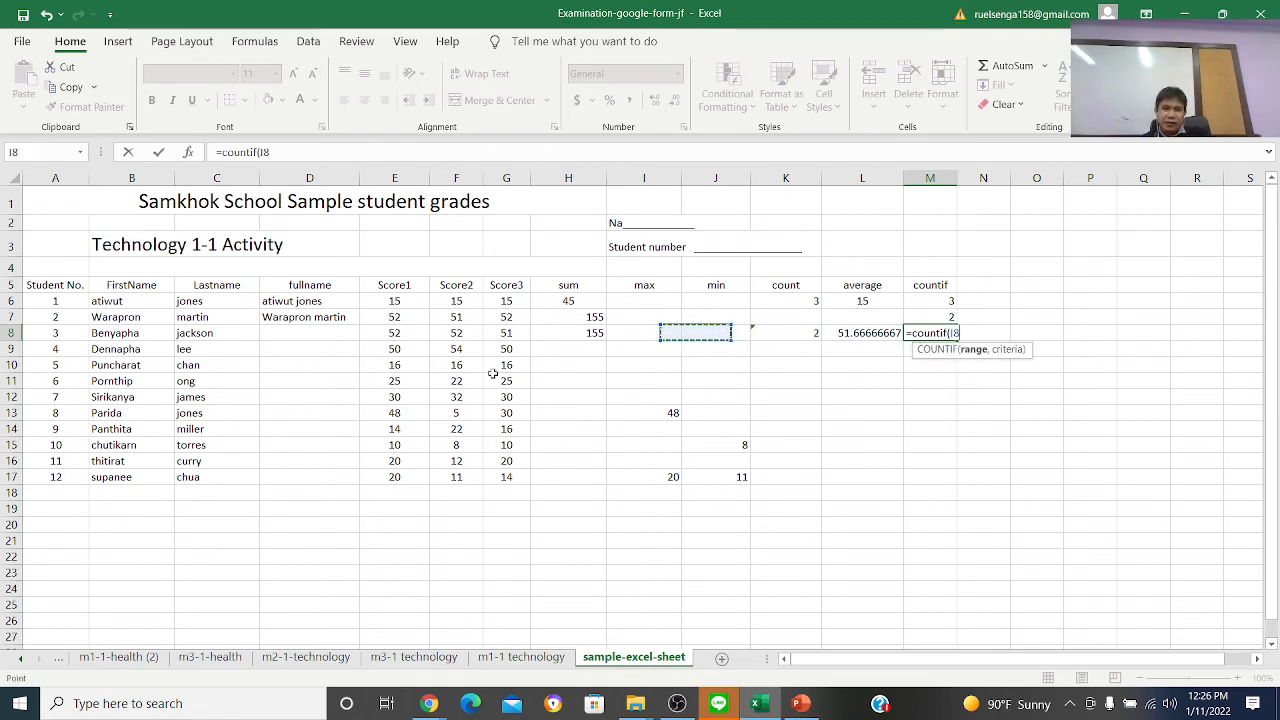
{"action": "key", "text": "Left"}
{"action": "key", "text": "Left"}
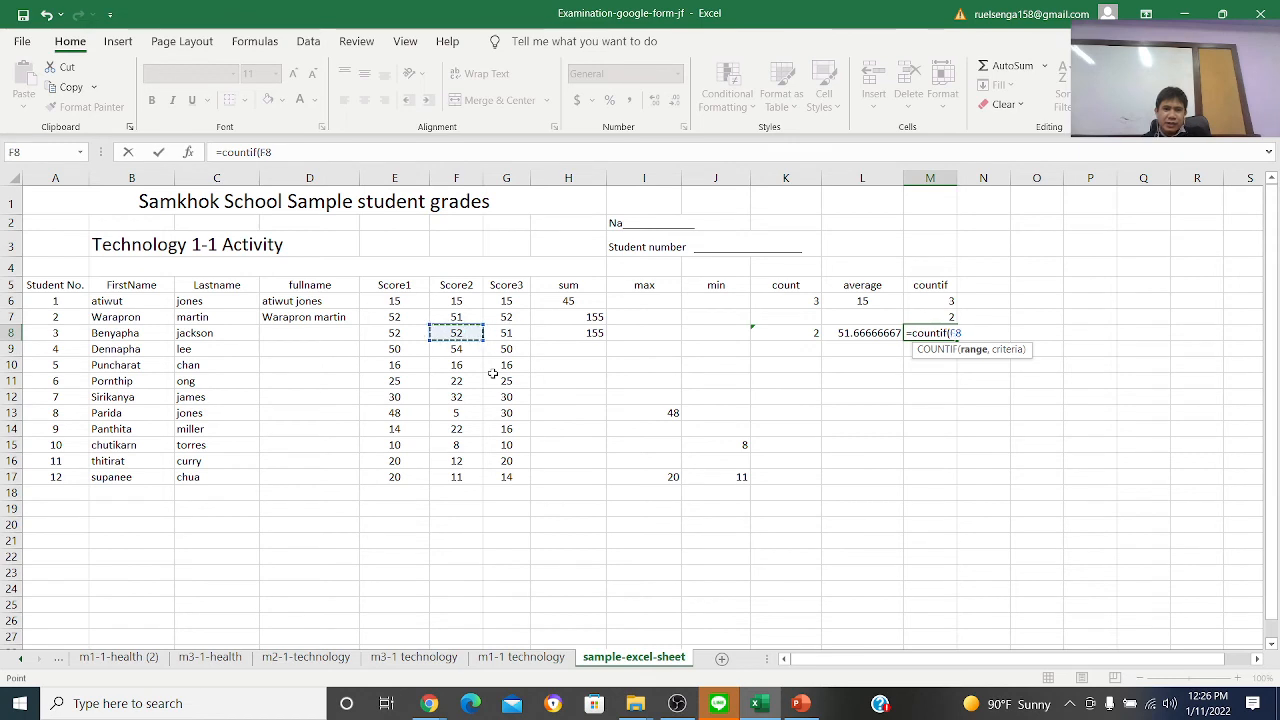
{"action": "key", "text": "Left"}
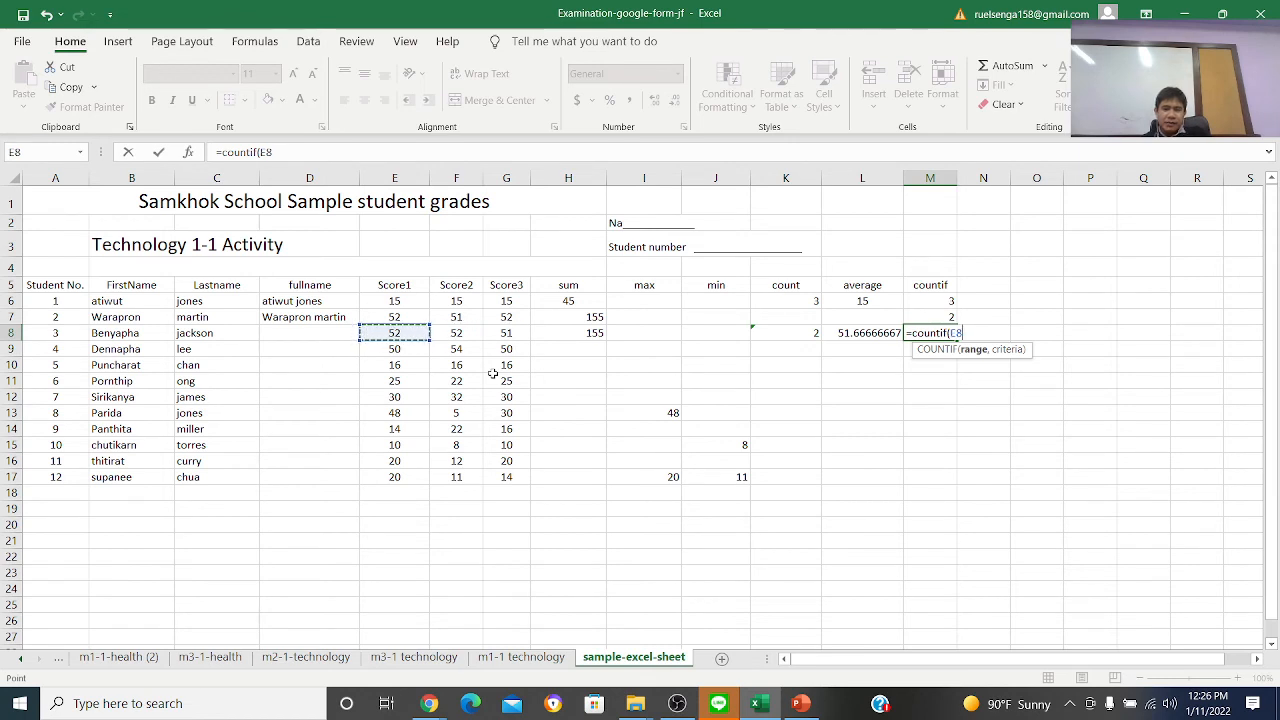
{"action": "key", "text": "shift+Right"}
{"action": "key", "text": "shift+Right"}
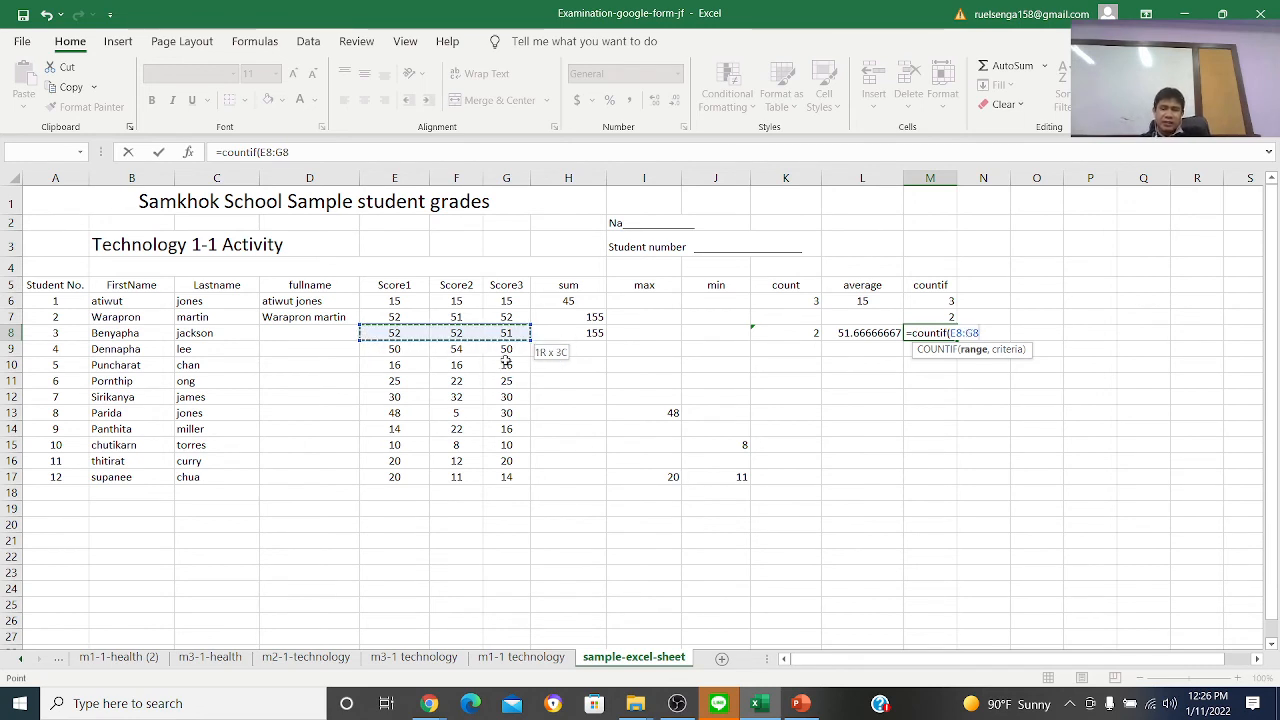
{"action": "type", "text": ","}
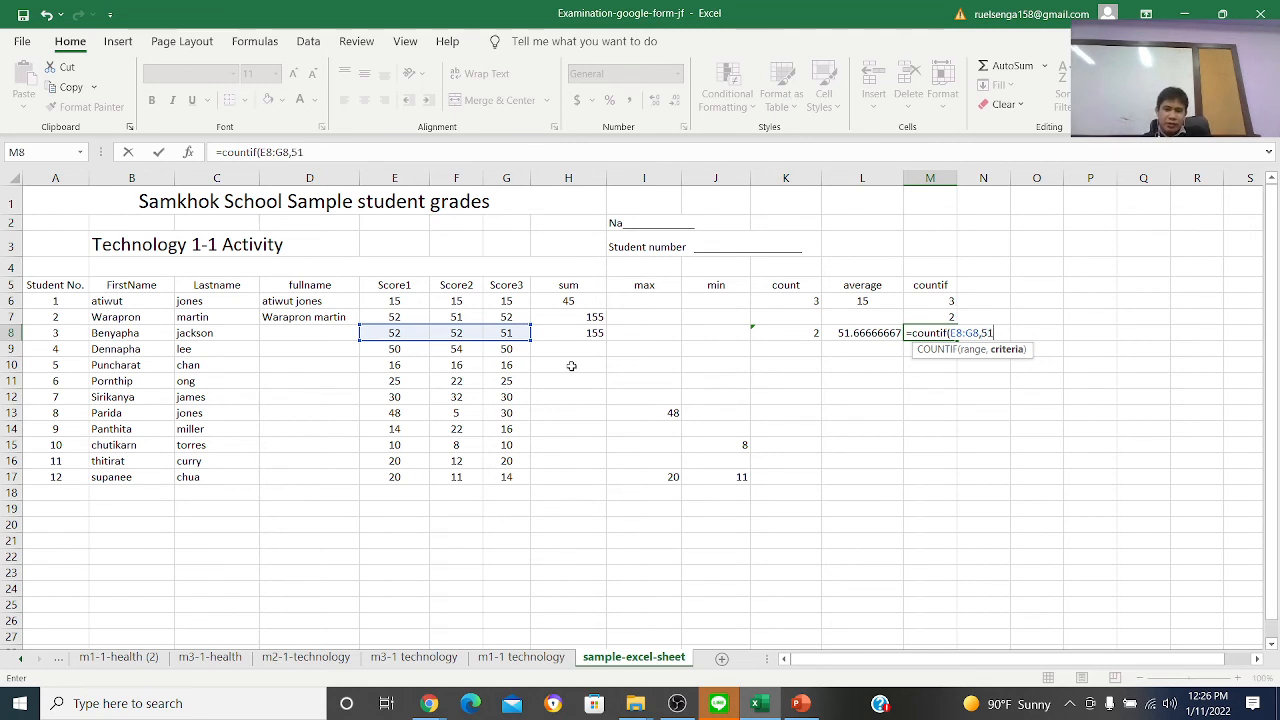
{"action": "type", "text": "51)"}
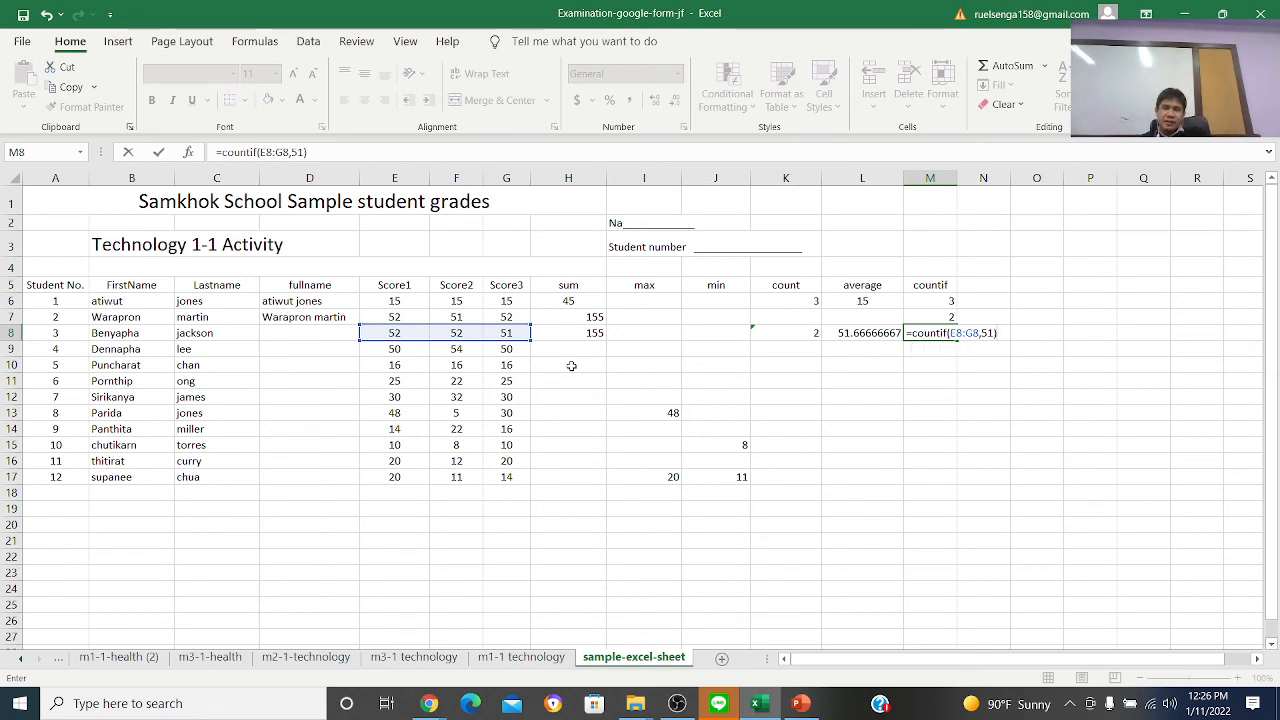
{"action": "key", "text": "Return"}
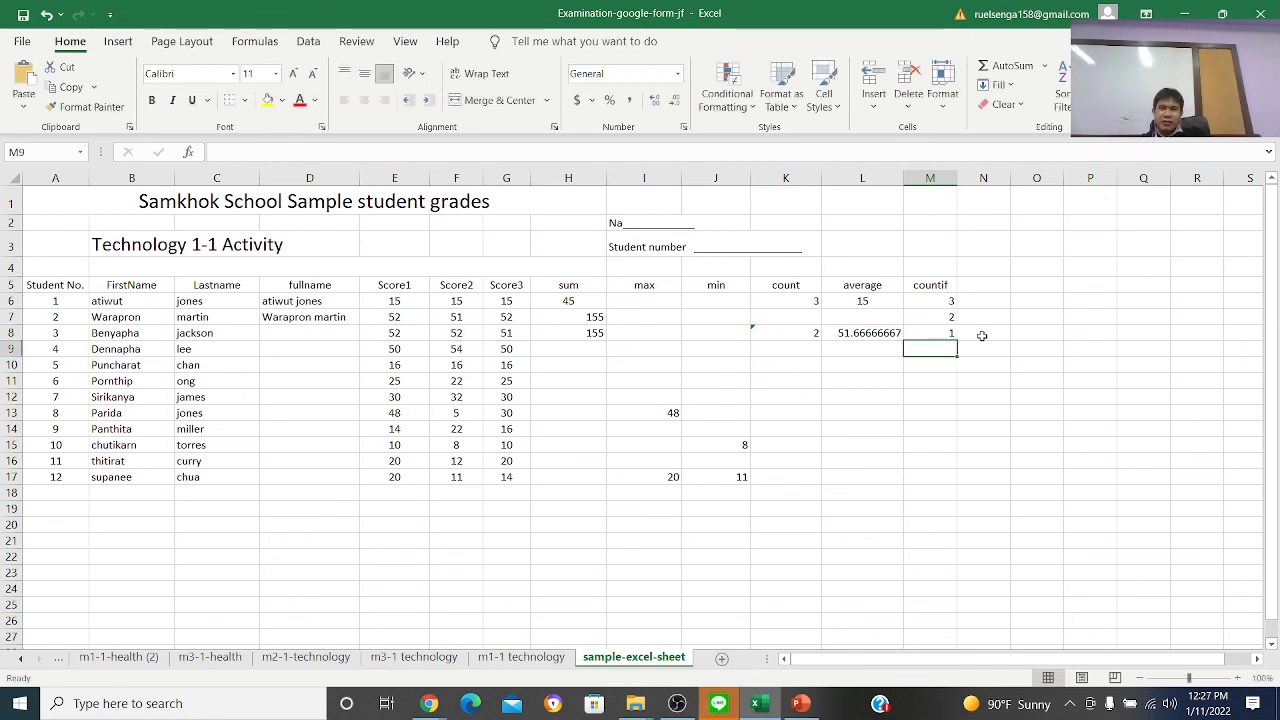
Review the M8 formula and compare it with the scores selected in E8 to G8
{"action": "left_click", "coordinate": [947, 332]}
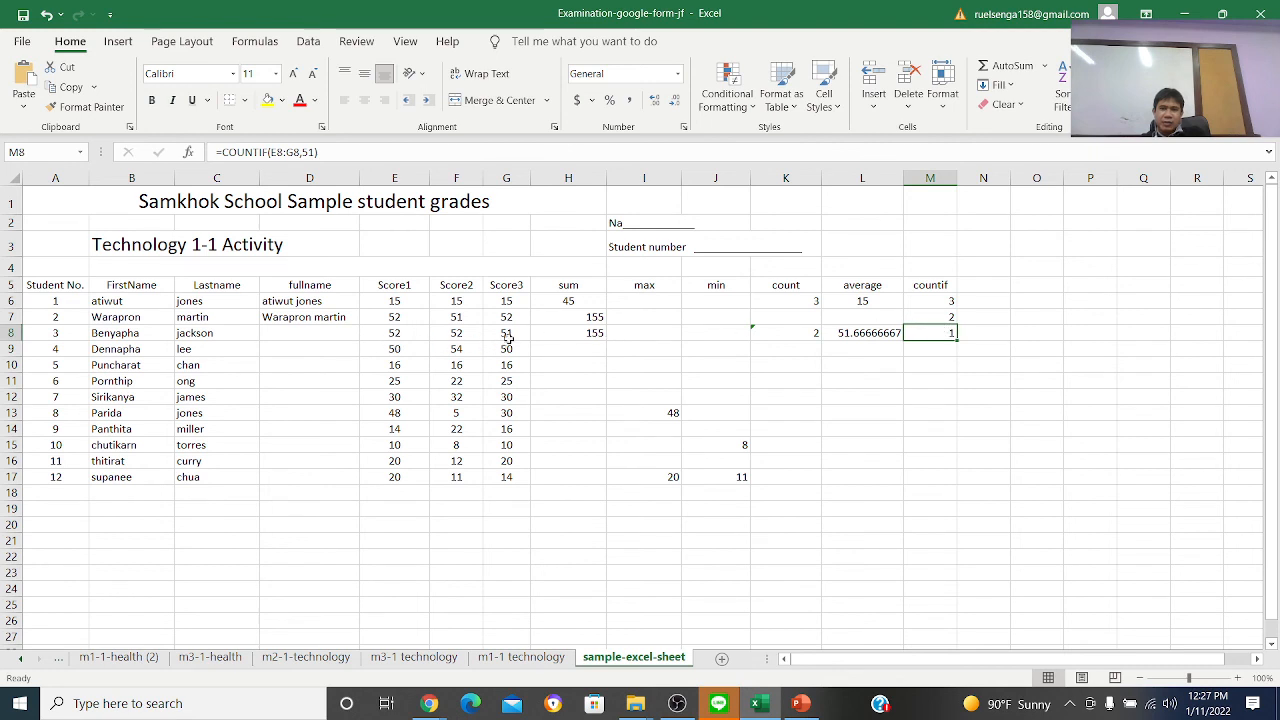
{"action": "left_click", "coordinate": [395, 333]}
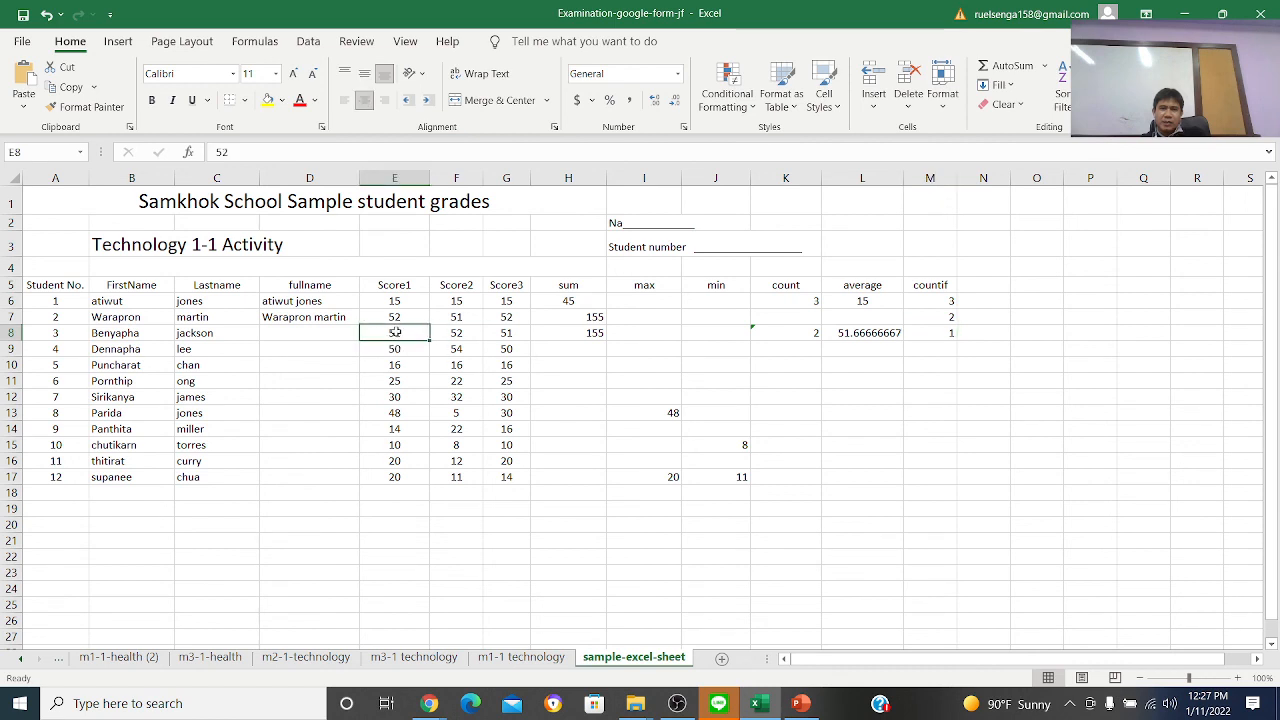
{"action": "left_click_drag", "start_coordinate": [397, 332], "coordinate": [493, 335]}
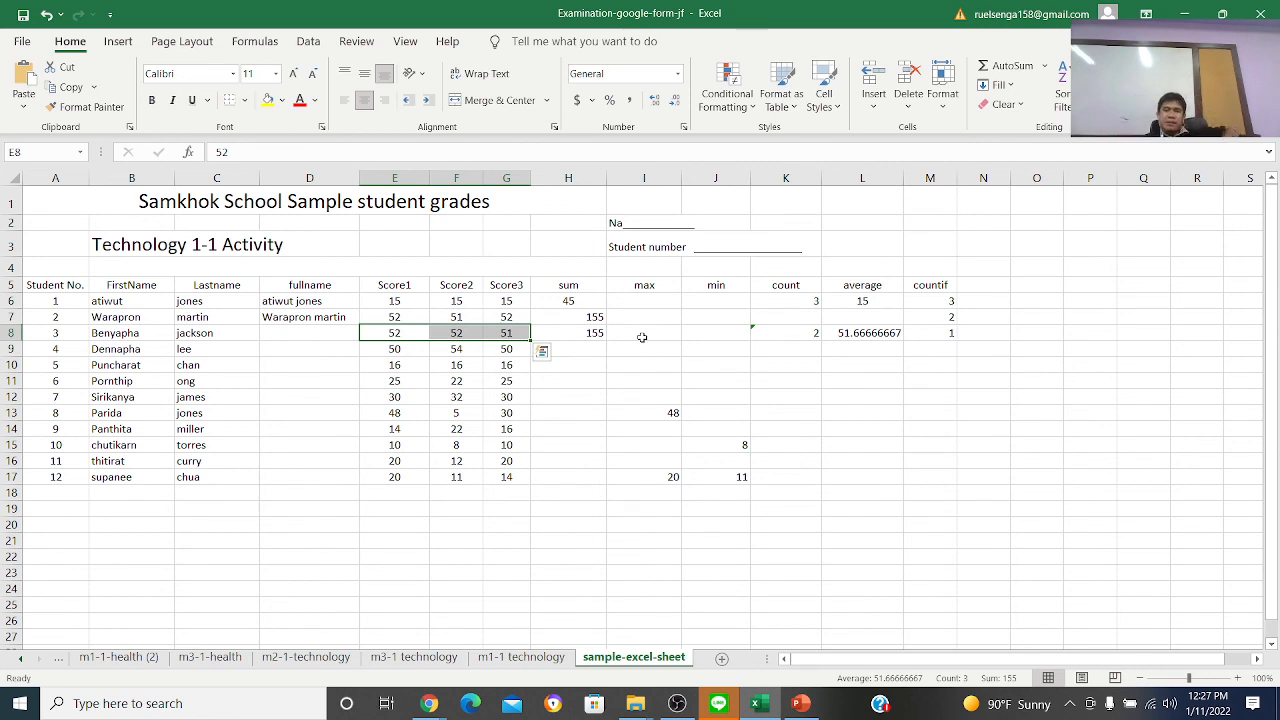
{"action": "key", "text": "ctrl+c"}
{"action": "key", "text": "Right"}
{"action": "key", "text": "Right"}
{"action": "key", "text": "Right"}
{"action": "key", "text": "Right"}
{"action": "key", "text": "Right"}
{"action": "key", "text": "Right"}
{"action": "key", "text": "Right"}
{"action": "key", "text": "Right"}
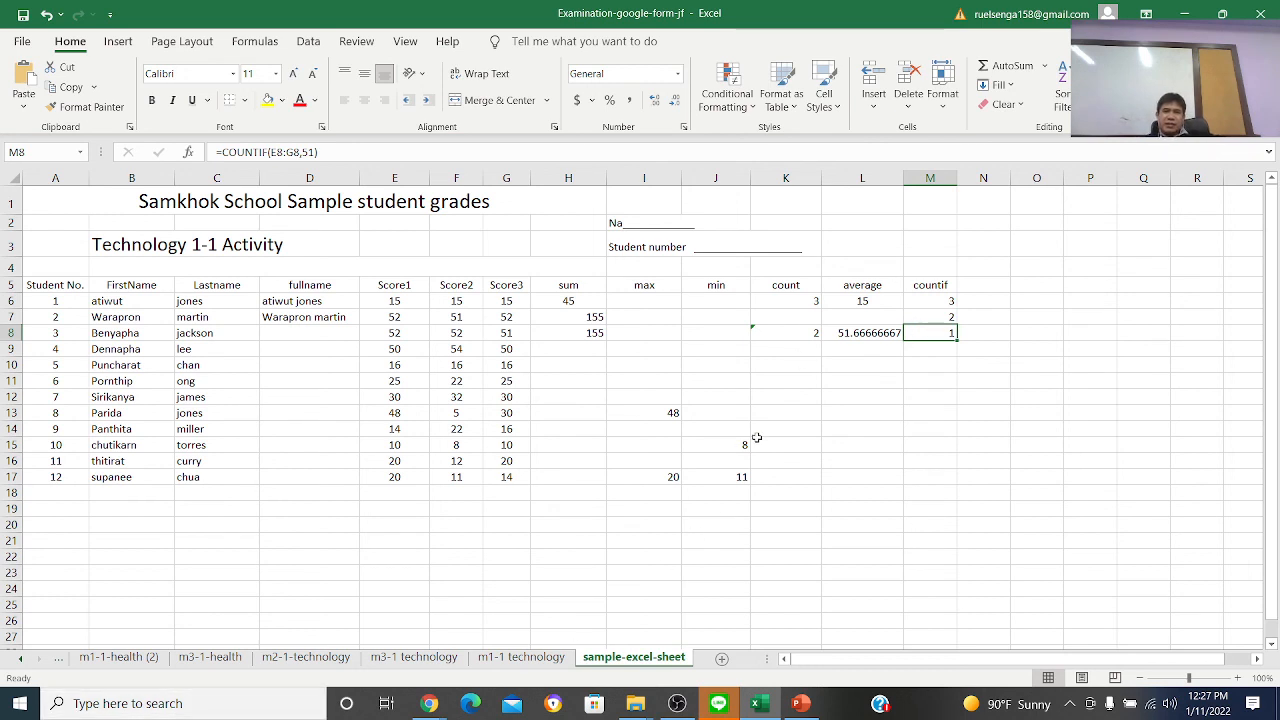
{"action": "left_click", "coordinate": [876, 346]}
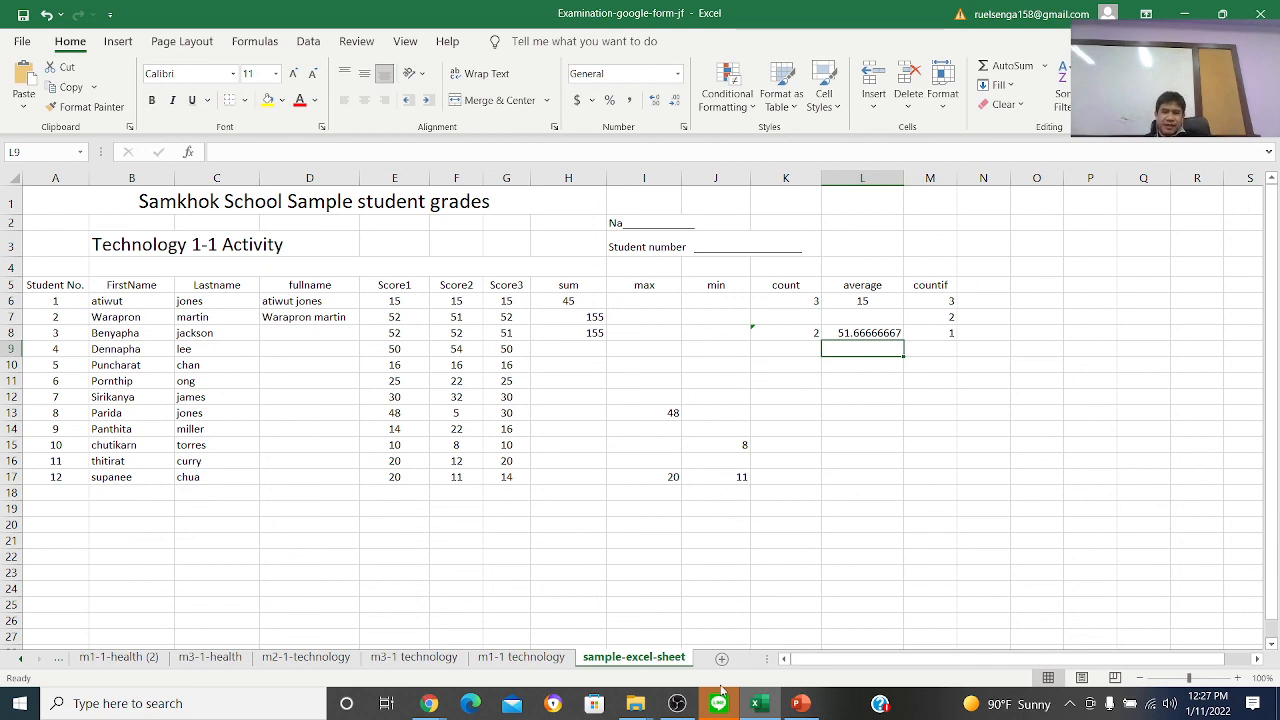
{"action": "left_click", "coordinate": [677, 703]}
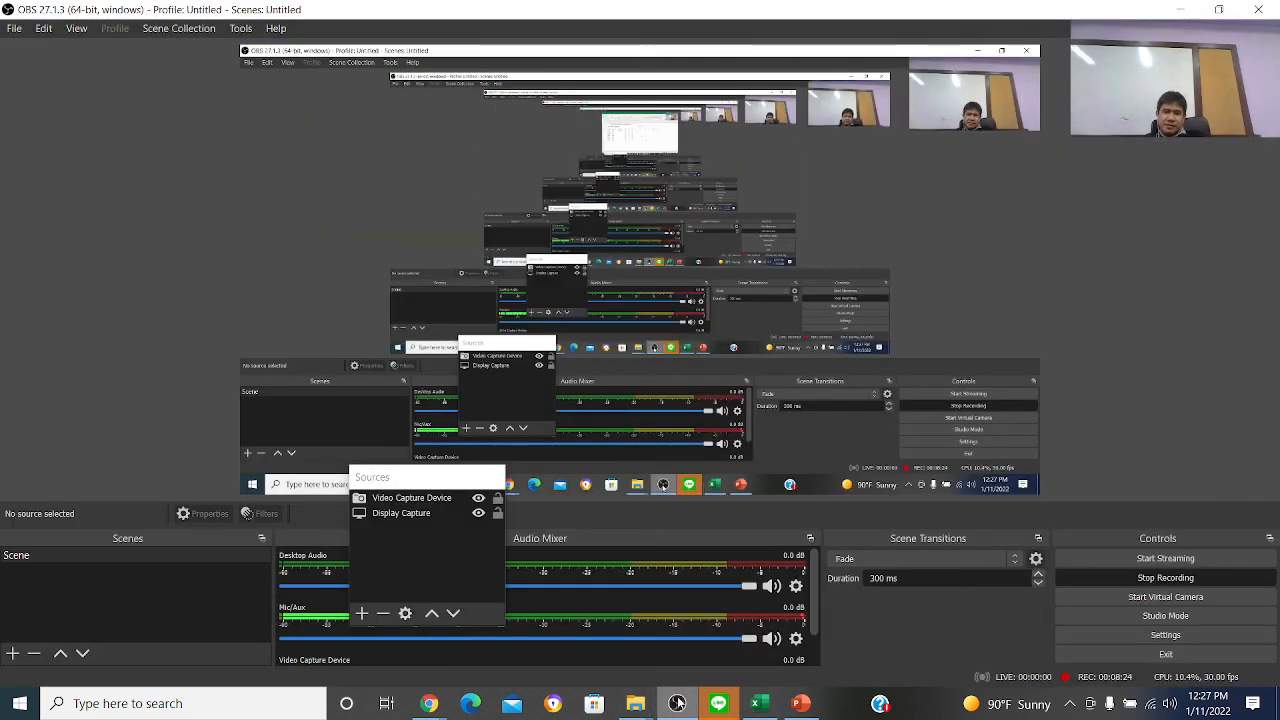